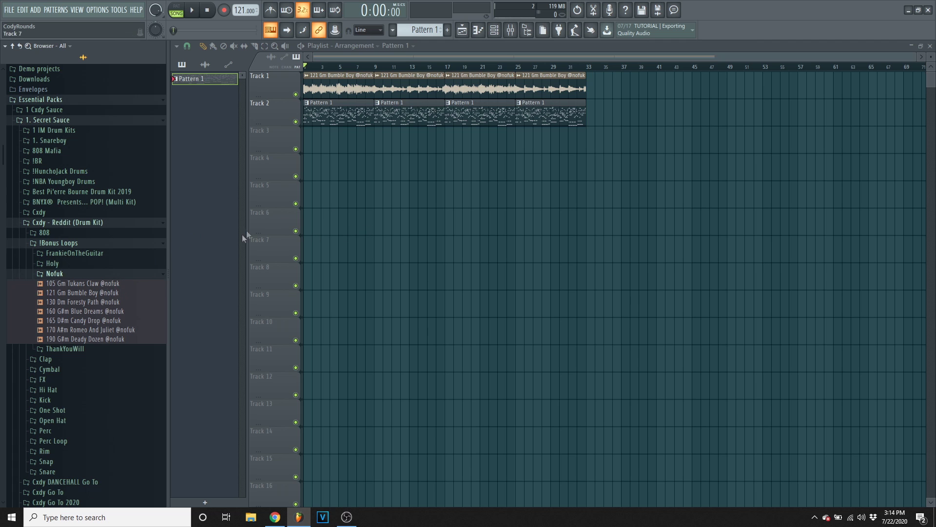
Step: Solo Track 1 in the playlist, audition the 121 Gm Bumble Boy loop from bars 1, 9, 17 and 25, and unsolo the track
right_click(296, 94)
click(434, 90)
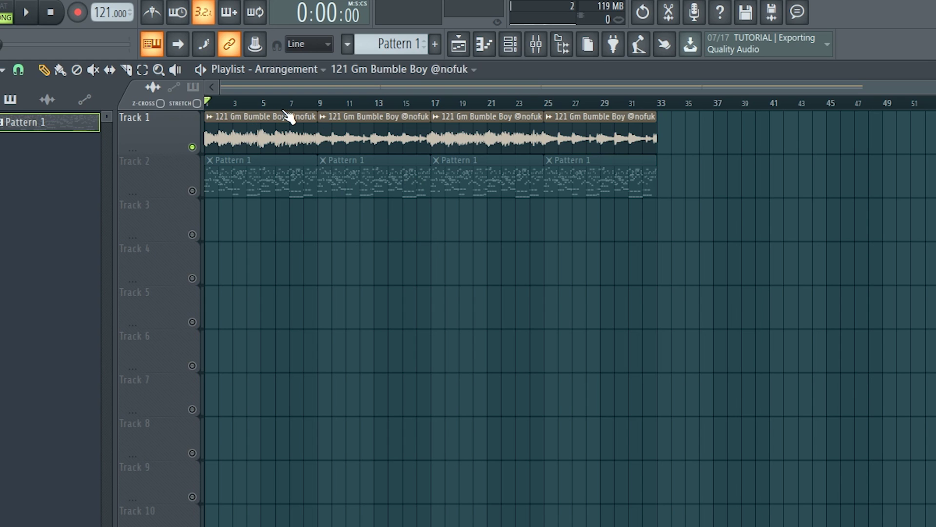
key(space)
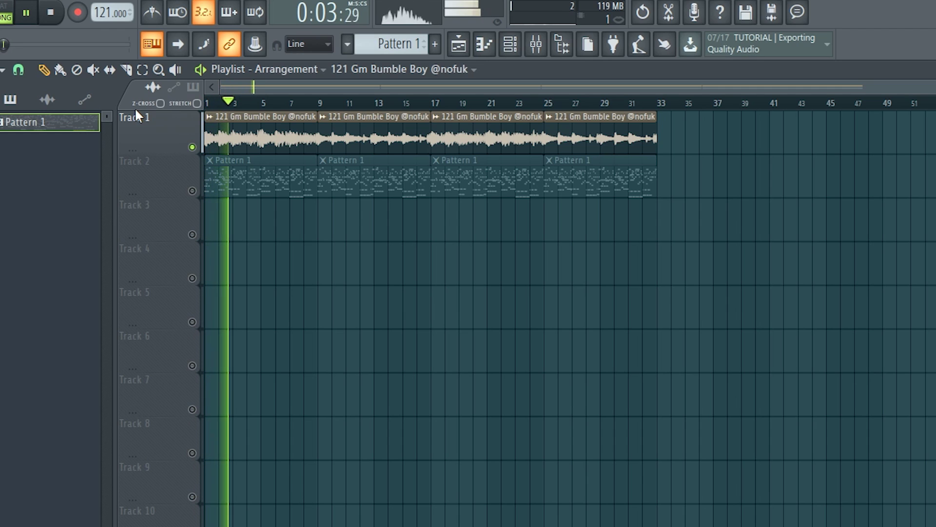
click(323, 103)
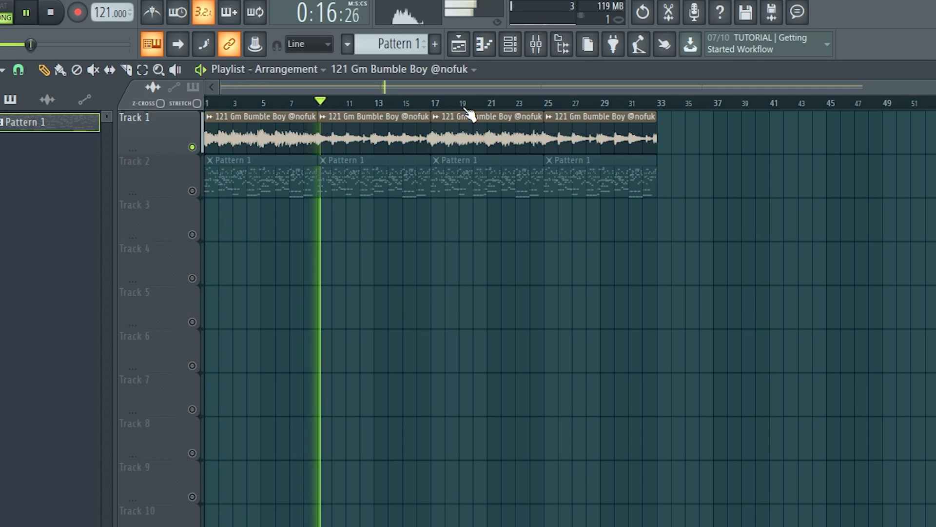
click(428, 104)
click(543, 103)
click(546, 104)
key(space)
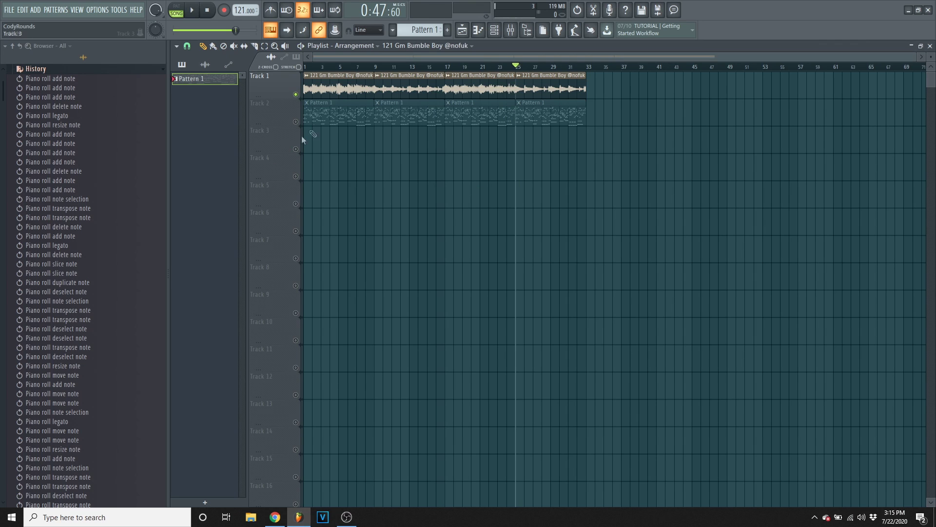
right_click(296, 122)
right_click(296, 122)
Step: Add the Hur Dur You Recycled This Clap sample from the Cxdy - Reddit drum kit to the channel rack and load the !Basic Clap pattern onto it
click(495, 30)
scroll(417, 35, up, 1)
drag(417, 35, 417, 42)
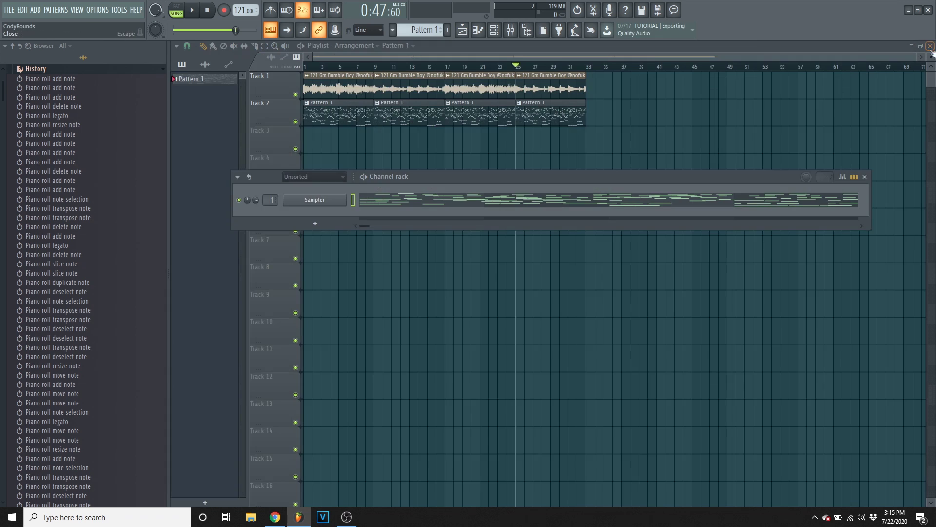
click(35, 69)
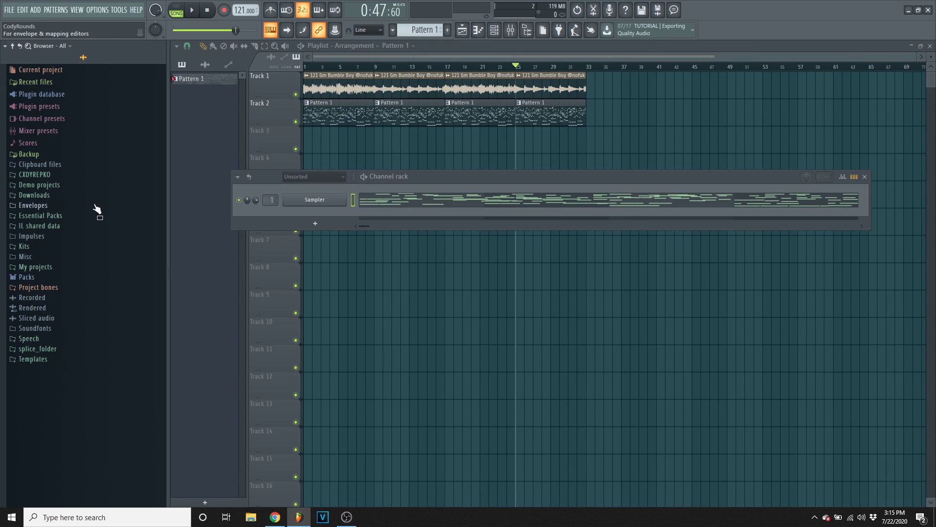
click(70, 218)
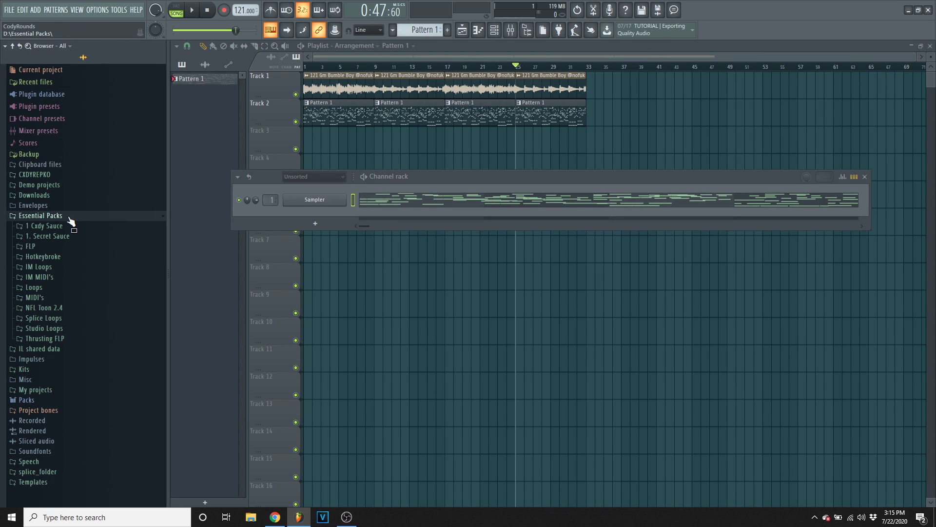
click(48, 236)
scroll(49, 236, down, 2)
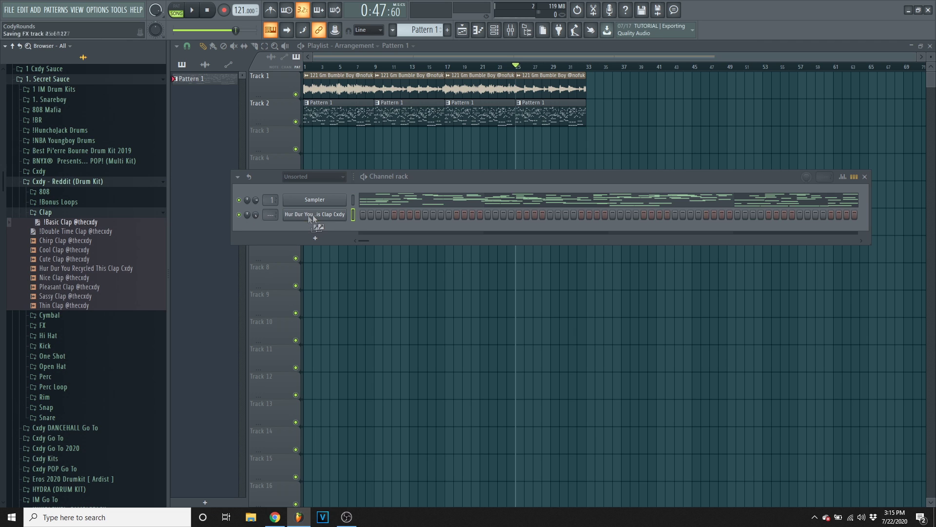
click(100, 212)
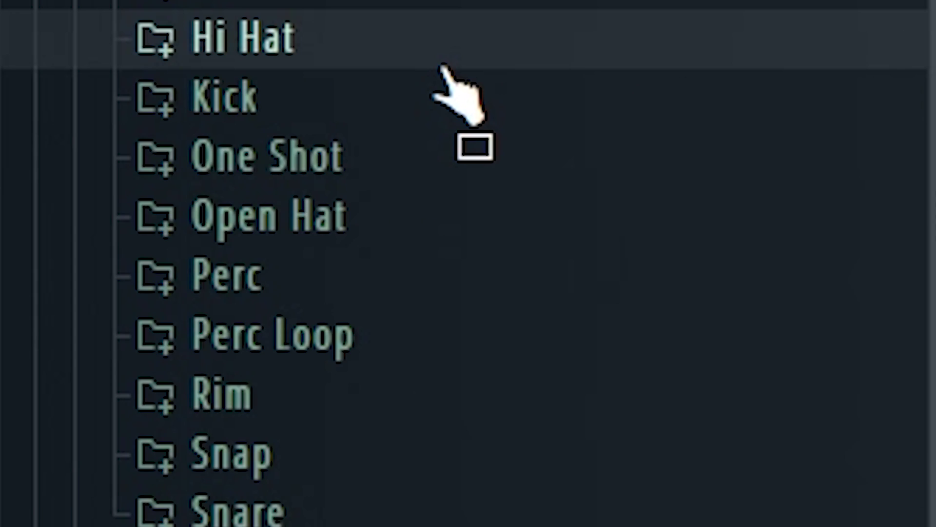
Step: Add the Default HH sample from the kit's Hi Hat folder to the channel rack and fill its channel every 2 steps
click(86, 243)
drag(90, 271, 334, 225)
right_click(345, 225)
click(461, 260)
Step: Load the HH 134 bpm MIDI pattern from the Hi Hat kit's Not As Simple folder onto the Default HH channel
click(68, 253)
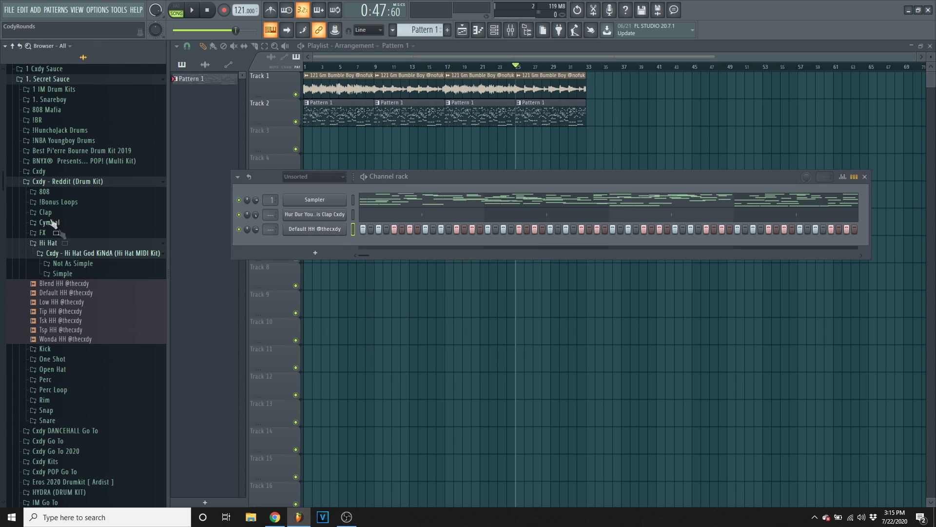
click(98, 264)
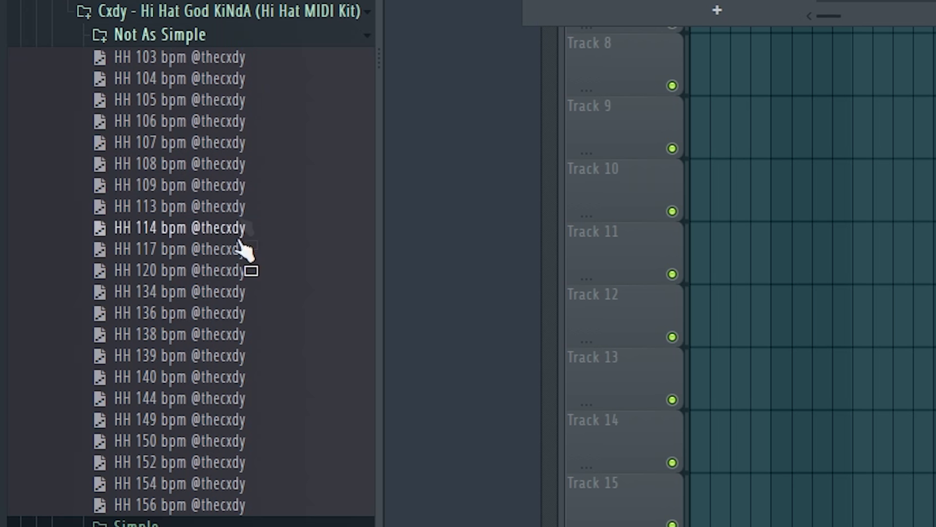
drag(81, 396, 317, 227)
drag(373, 195, 373, 200)
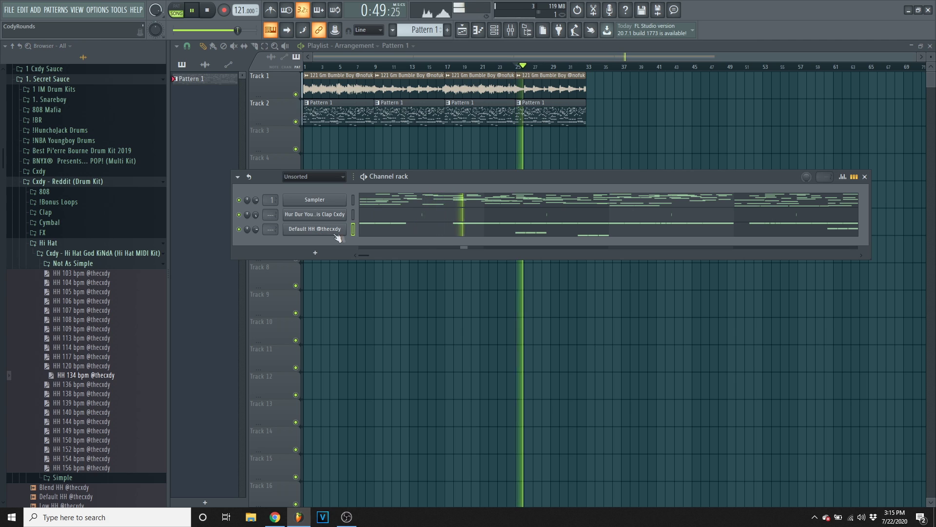
click(97, 263)
click(98, 252)
click(80, 243)
Step: Add the Go To Kick sample from the Kick folder to the channel rack as a new channel
click(85, 253)
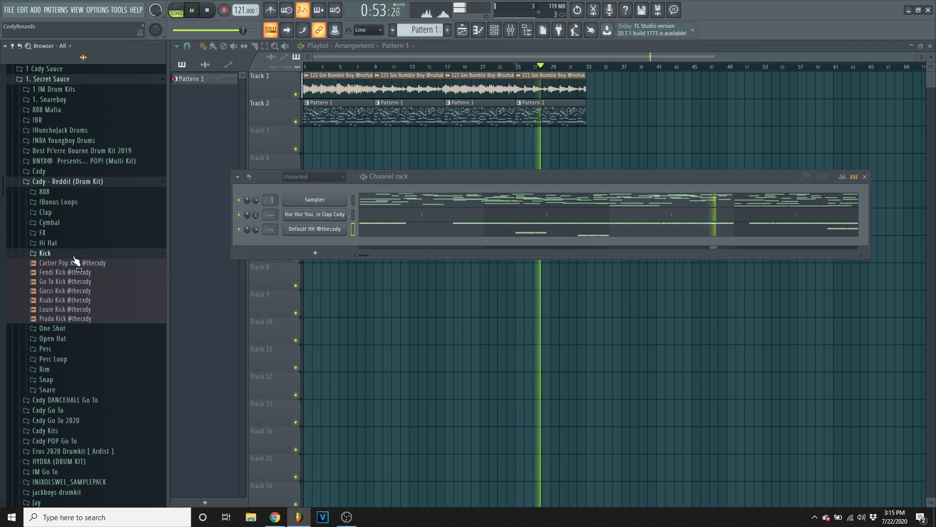
drag(89, 288, 330, 245)
click(331, 245)
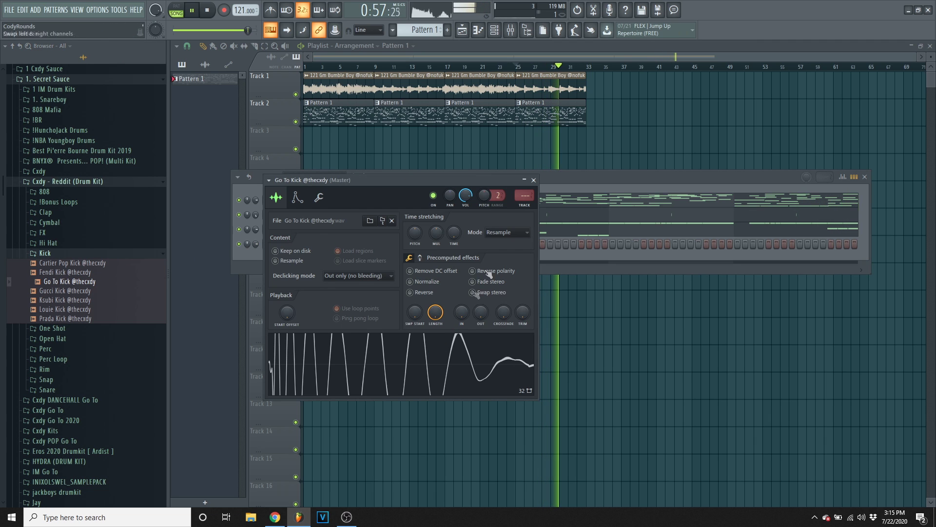
click(533, 180)
Step: Place a kick on the first step of the Go To Kick channel and duplicate the two-bar section three times to fill eight bars
right_click(339, 249)
click(360, 246)
key(space)
drag(322, 69, 207, 69)
key(ctrl+b)
key(ctrl+b)
key(ctrl+b)
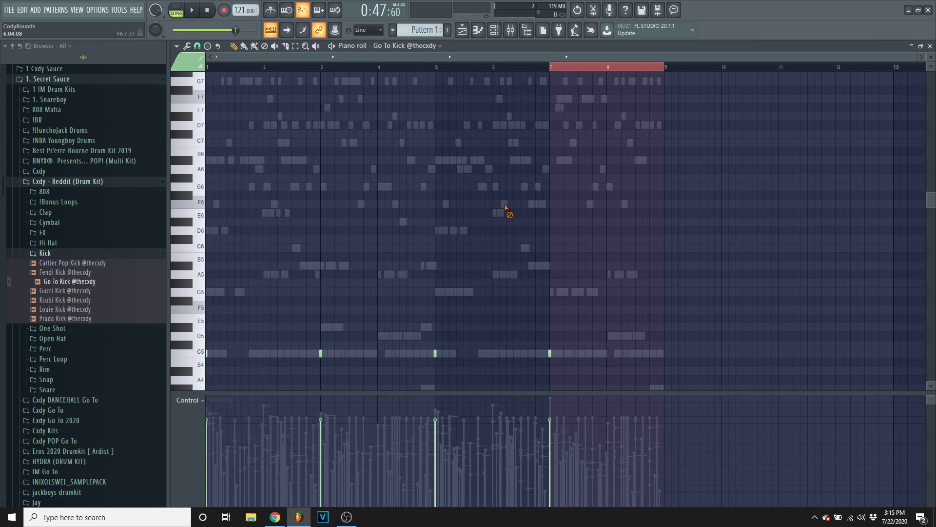
Step: Add the Wild OH sample from the Open Hat folder to the channel rack and set the channel to cut itself
drag(67, 311, 317, 259)
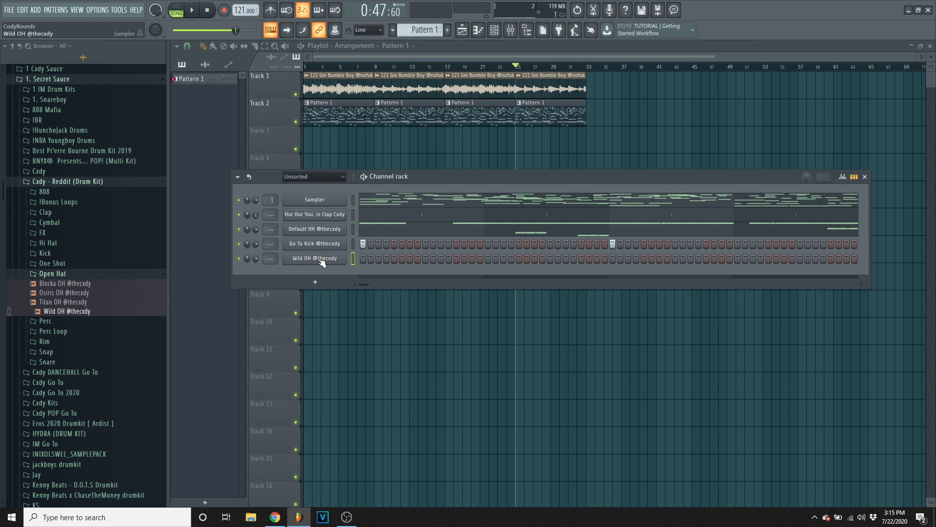
right_click(322, 260)
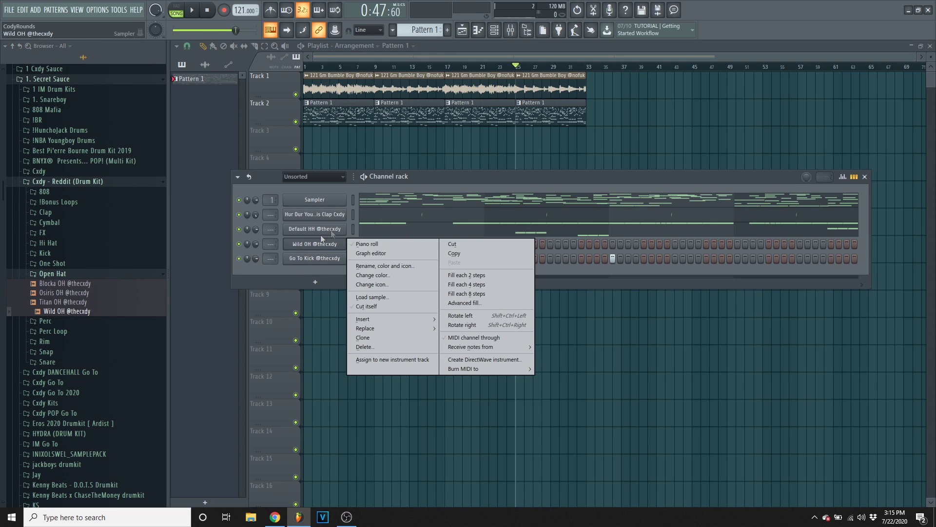
click(380, 303)
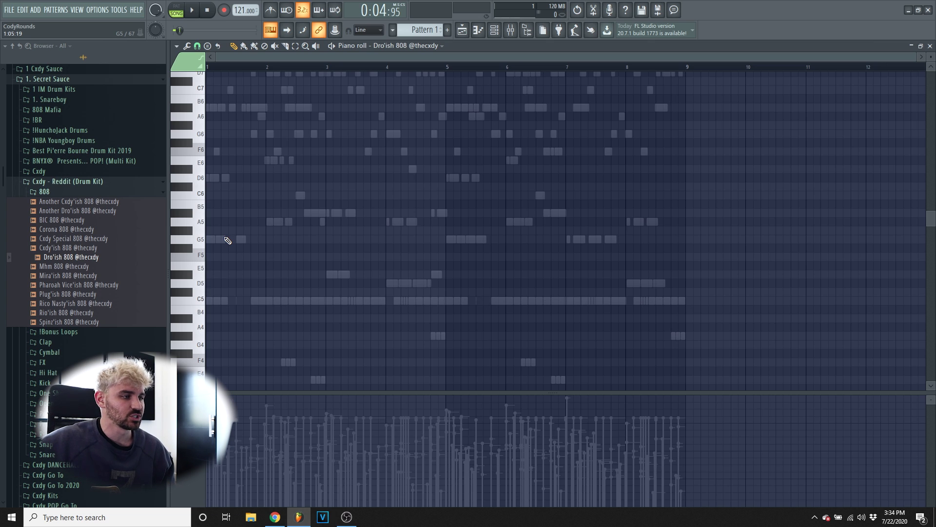
Step: Write a Dro'ish 808 bassline of G5, A5, D#5 and D5 notes over bars 1–4 and duplicate it across bars 5–8
click(209, 239)
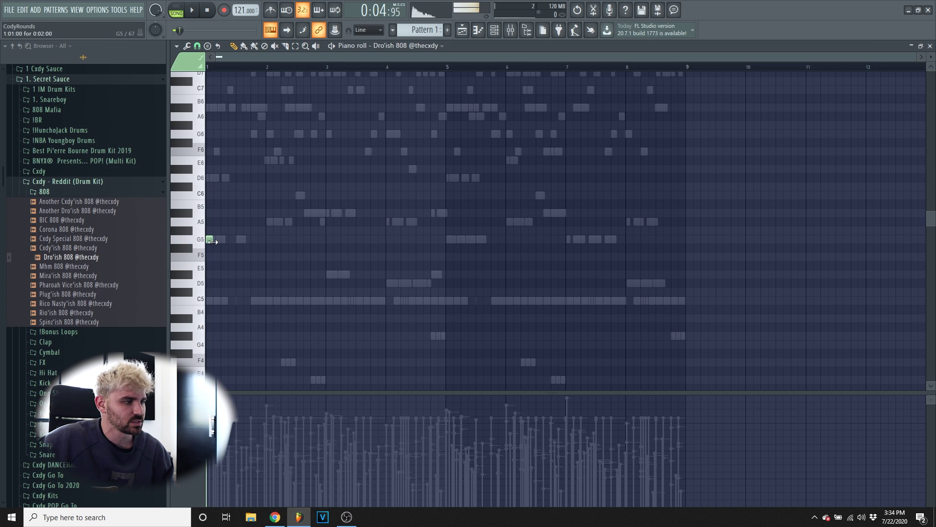
drag(212, 242, 263, 245)
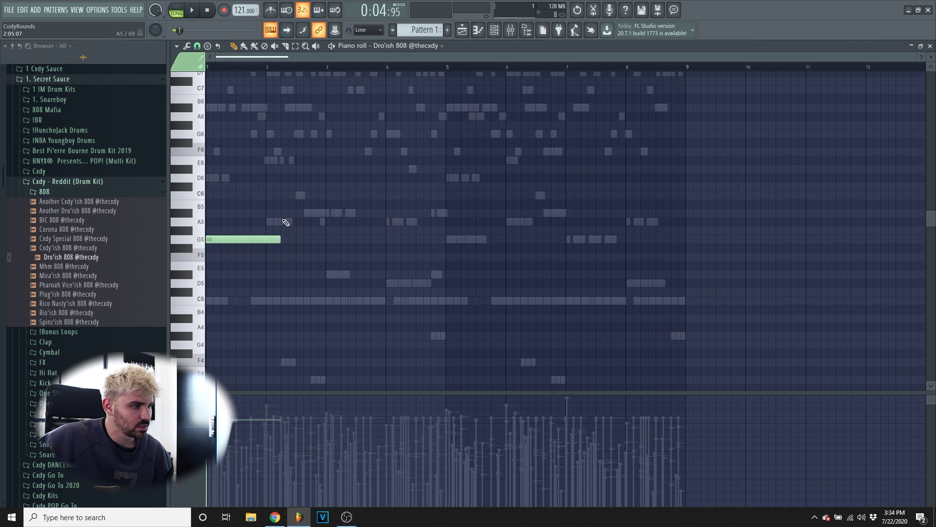
click(286, 223)
drag(352, 224, 326, 224)
click(331, 274)
click(399, 282)
drag(400, 282, 406, 282)
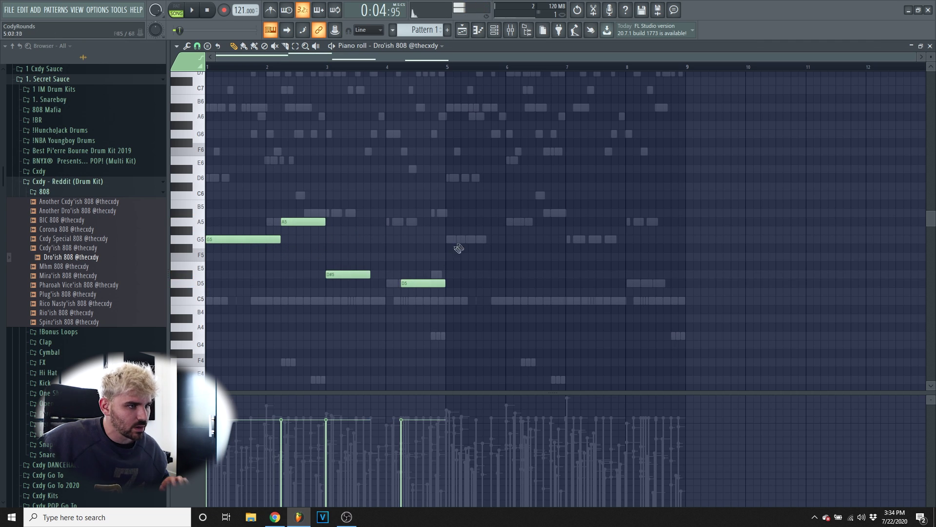
key(ctrl+b)
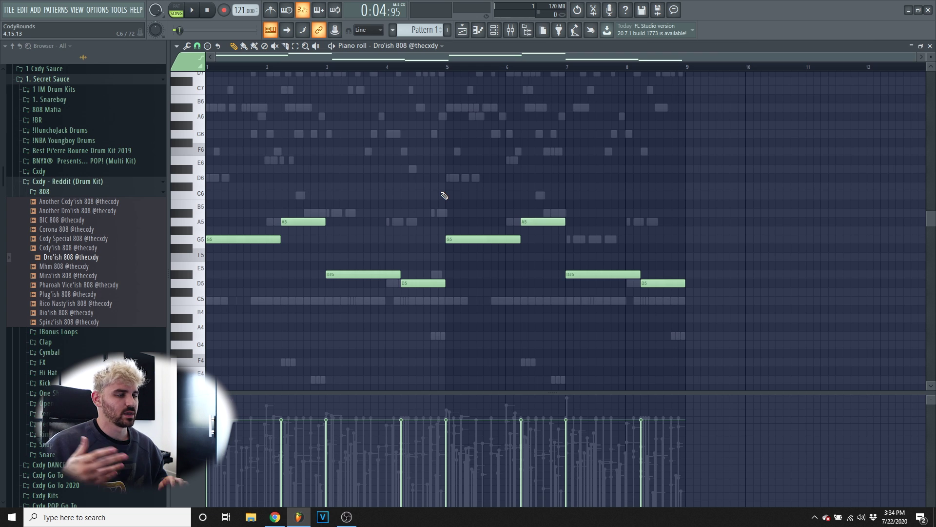
key(space)
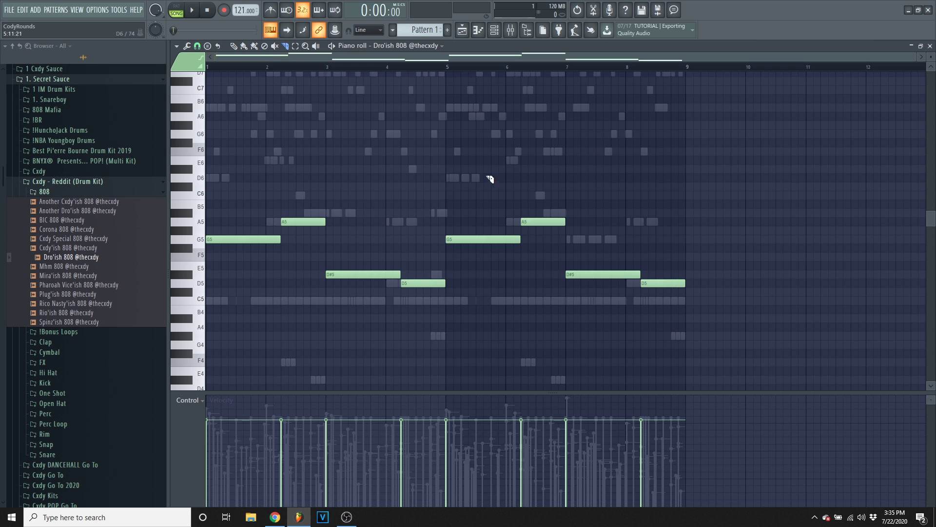
Step: Slice the G5, A5, D#5 and D5 808 notes in bars 1–4 into two each, using 1/2 beat snapping
key(b)
key(c)
click(198, 46)
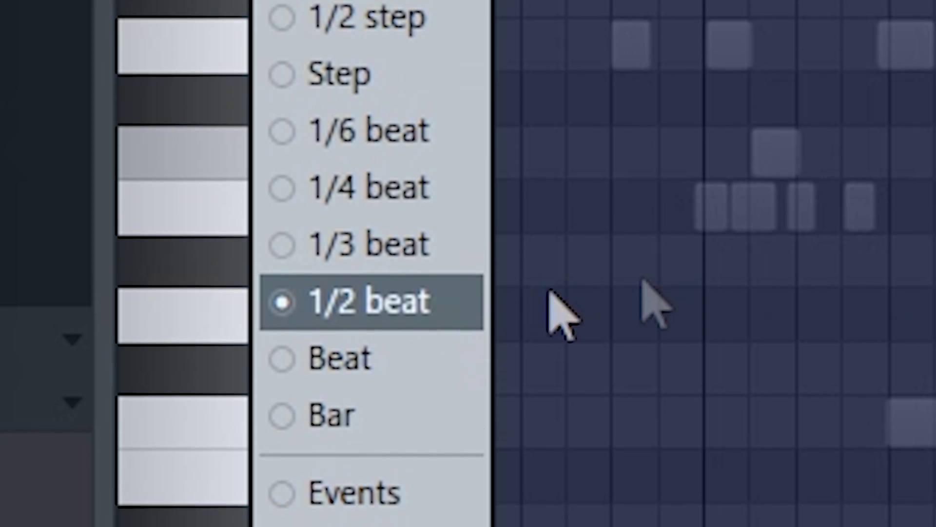
click(249, 174)
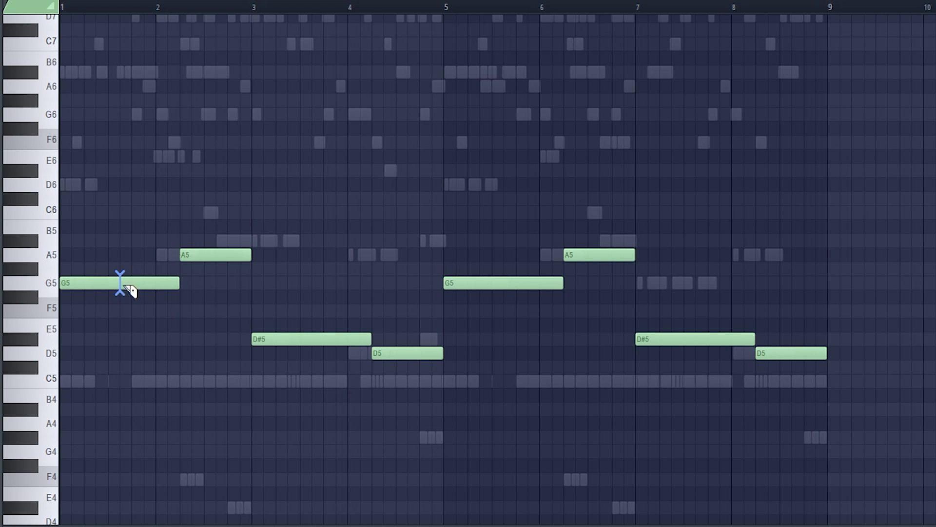
click(140, 286)
drag(219, 282, 220, 254)
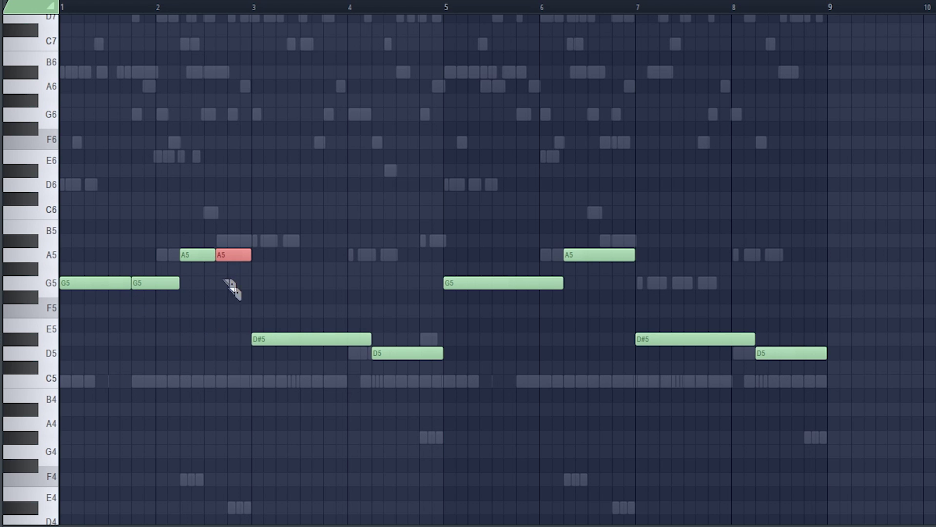
click(324, 341)
click(409, 353)
Step: Replace the 808 notes in bars 5–8 with a duplicate of the sliced notes from bars 1–4
drag(834, 385, 517, 150)
key(Delete)
key(ctrl+b)
key(ctrl+d)
key(b)
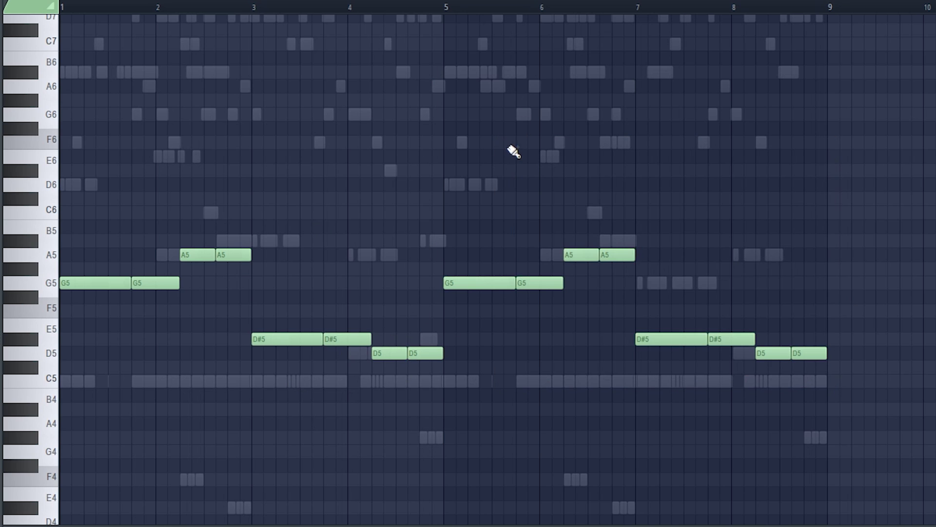
scroll(514, 151, up, 3)
key(space)
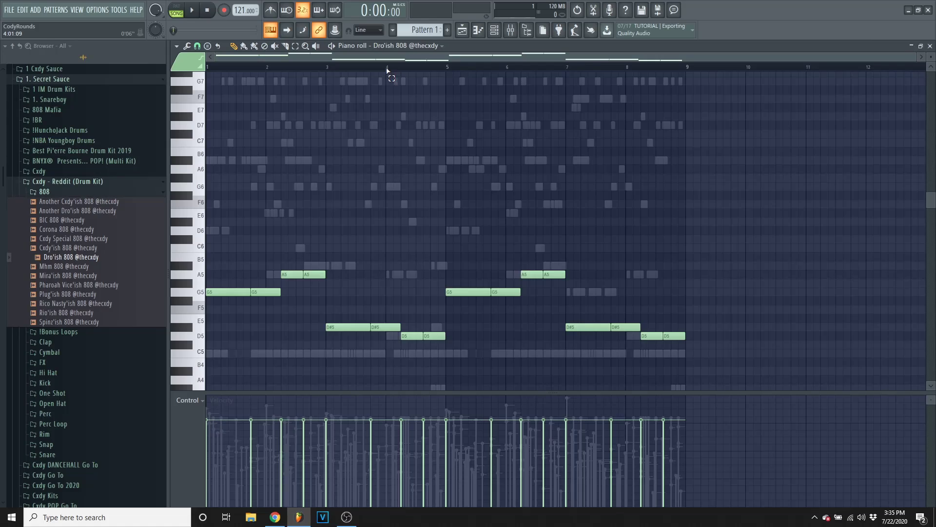
Step: Highlight bars 1–3, bar 4 and bar 8 of the 808 pattern in turn to compare them, and clear the selection
drag(387, 70, 205, 81)
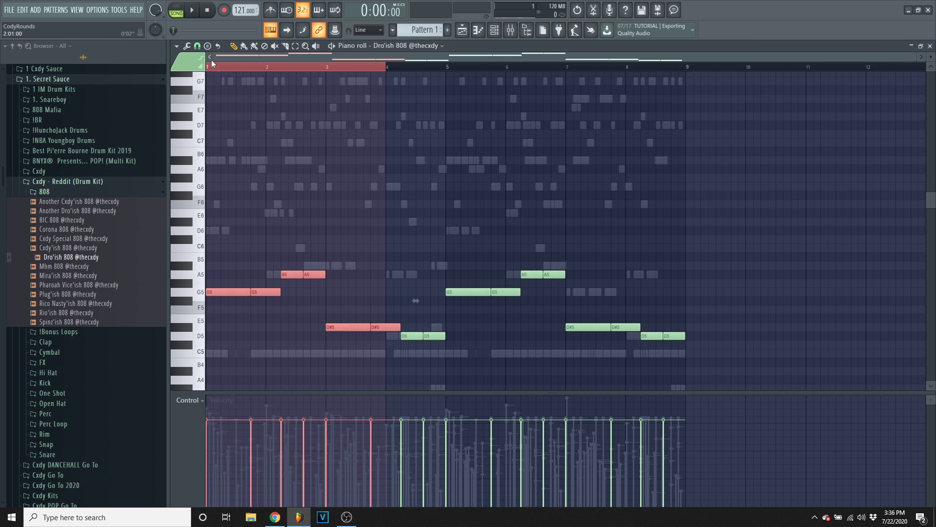
drag(387, 67, 438, 70)
drag(627, 68, 686, 70)
drag(388, 68, 451, 69)
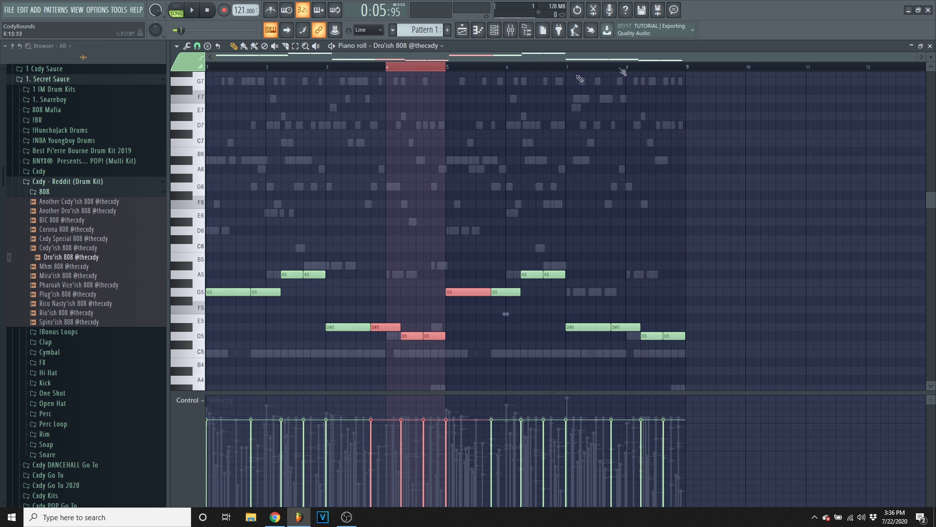
drag(632, 72, 681, 63)
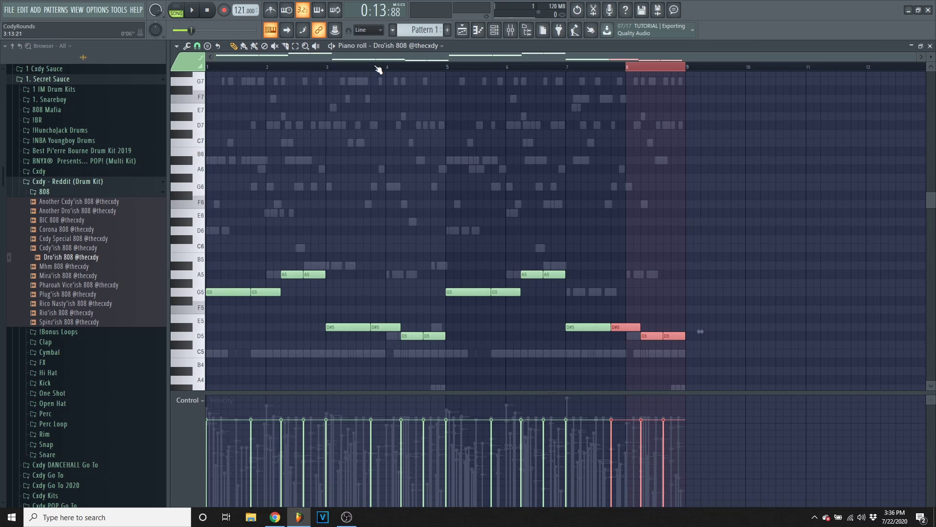
click(378, 70)
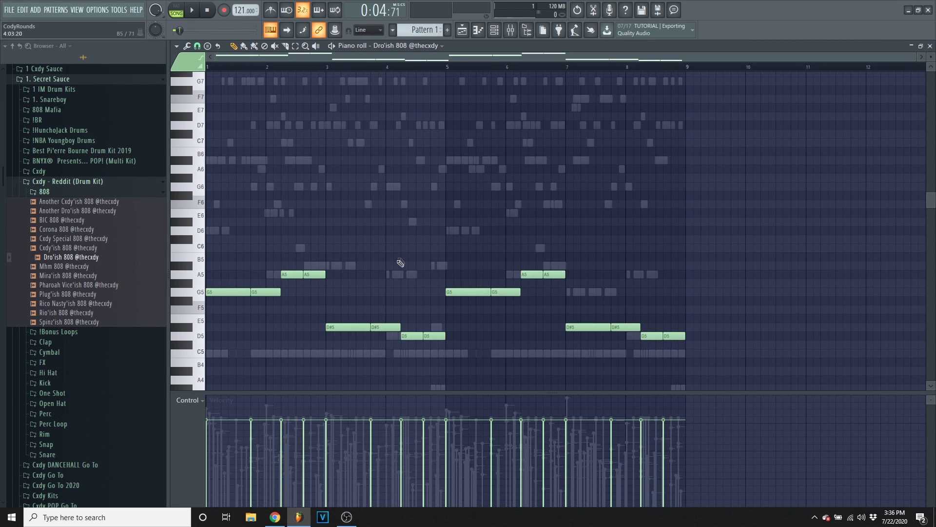
Step: Rework the end of bar 4 with short D#6 and A#5 808 notes and copy the bar's variation into bar 8
drag(433, 334, 440, 325)
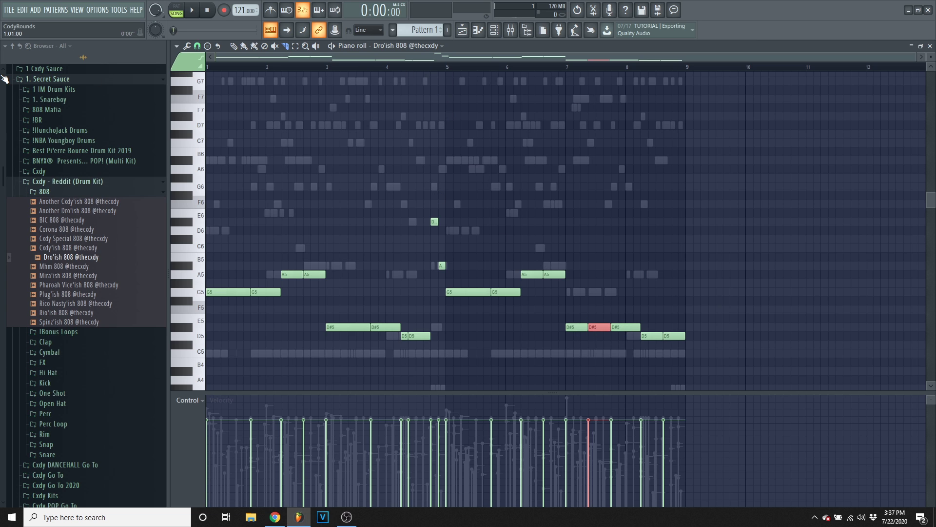
key(space)
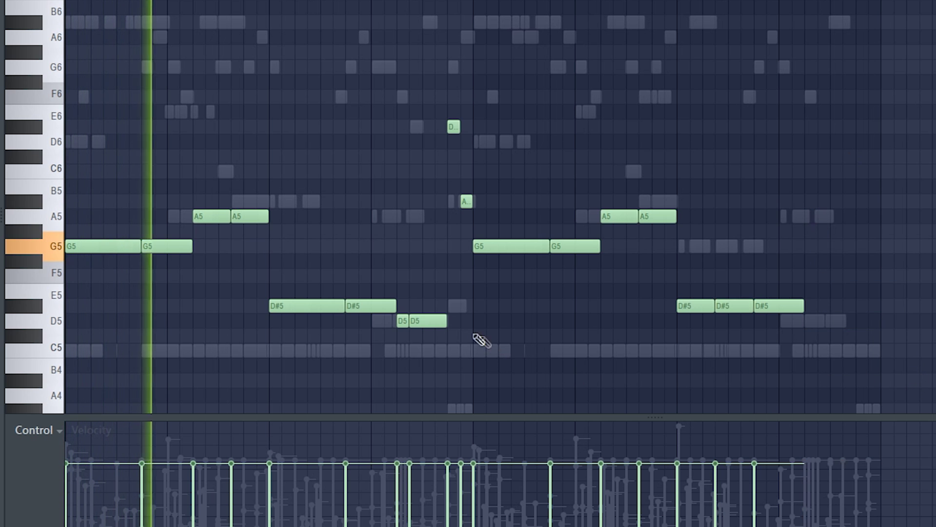
drag(469, 329, 422, 98)
drag(422, 317, 837, 330)
Step: Raise the first short D5 note of the 808 line in bar 8 by an octave to D6
click(824, 334)
click(812, 322)
key(ctrl+Up)
ctrl+click(821, 332)
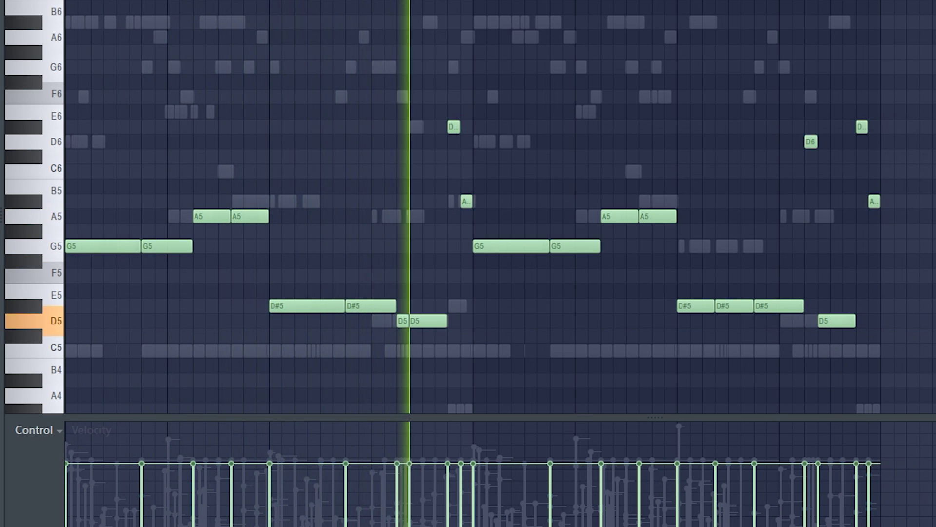
Step: Lower the short D#6 808 note at the end of bar 8 to D#5 and raise the first D#5 note in bar 7 to D#6
ctrl+click(862, 126)
key(ctrl+Down)
ctrl+click(694, 307)
key(ctrl+Up)
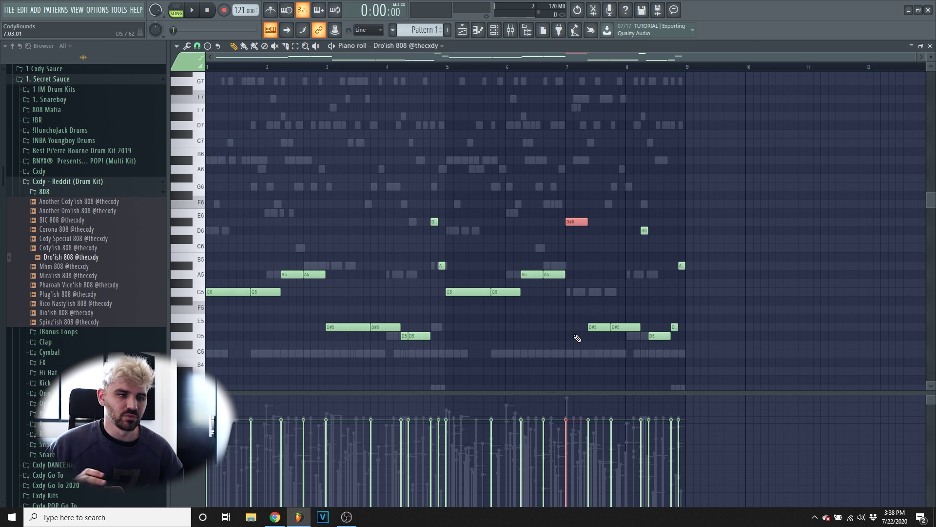
click(930, 45)
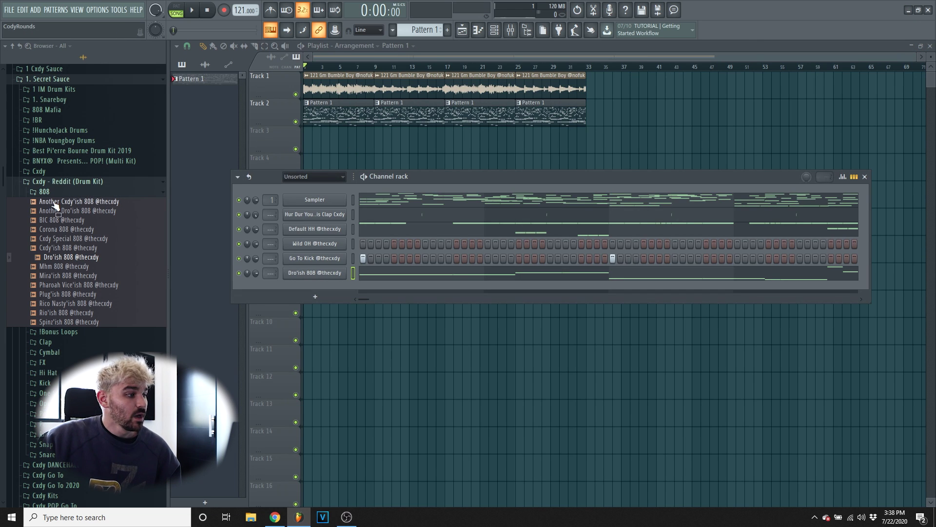
right_click(318, 272)
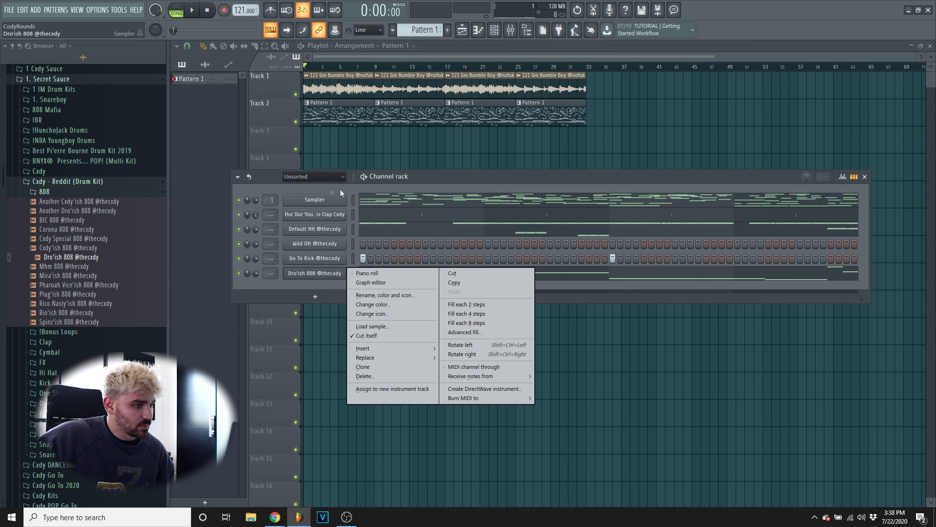
click(375, 368)
right_click(321, 287)
click(314, 275)
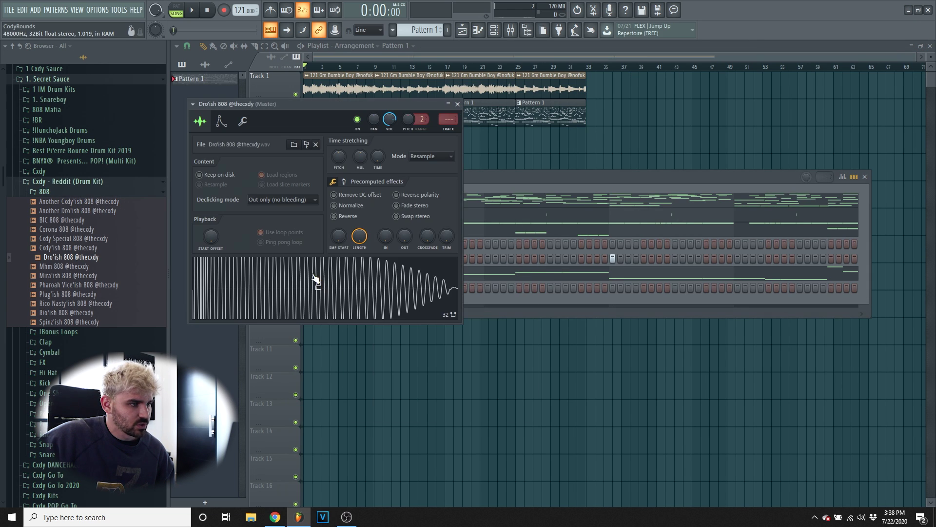
click(243, 123)
click(458, 104)
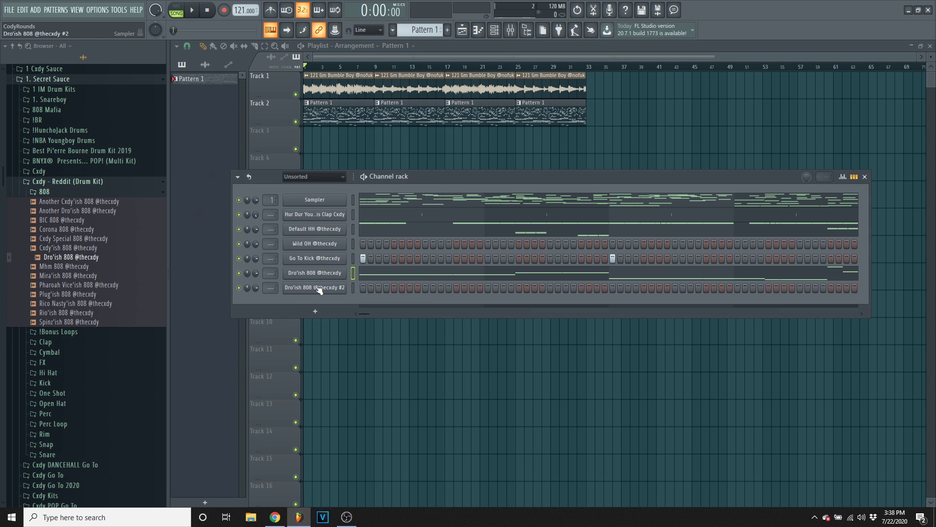
Step: Set the cloned 808 channel's group values to Cut 3 and By 2
click(318, 288)
click(256, 134)
scroll(229, 222, up, 2)
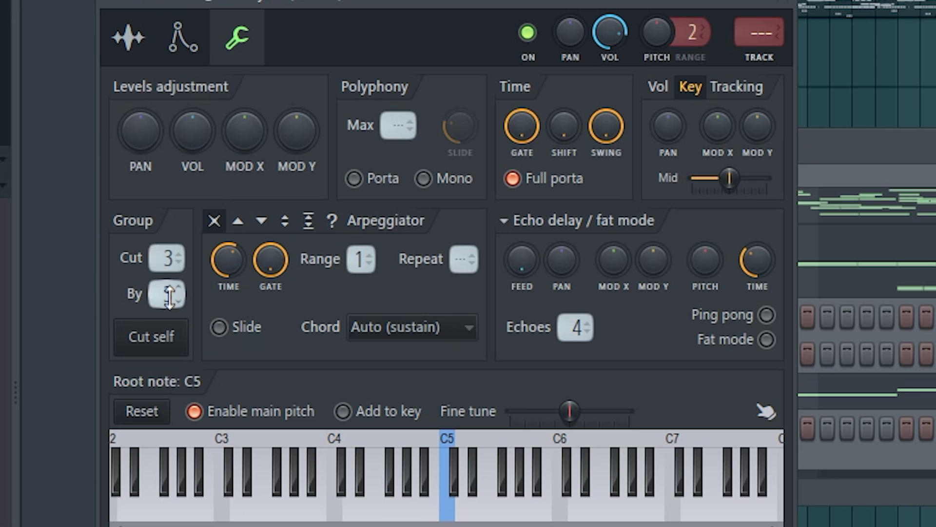
scroll(170, 295, down, 1)
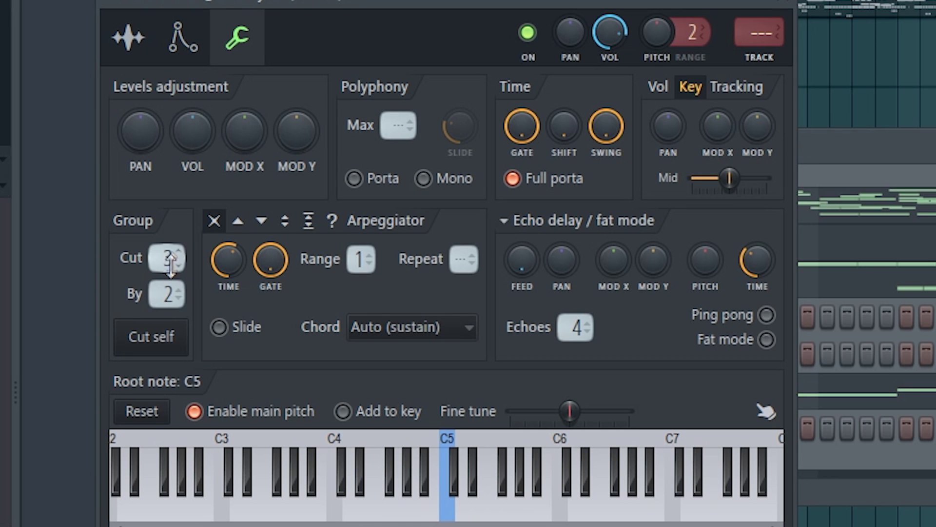
Step: Reverse the sample of the cloned Dro'ish 808 channel
click(145, 39)
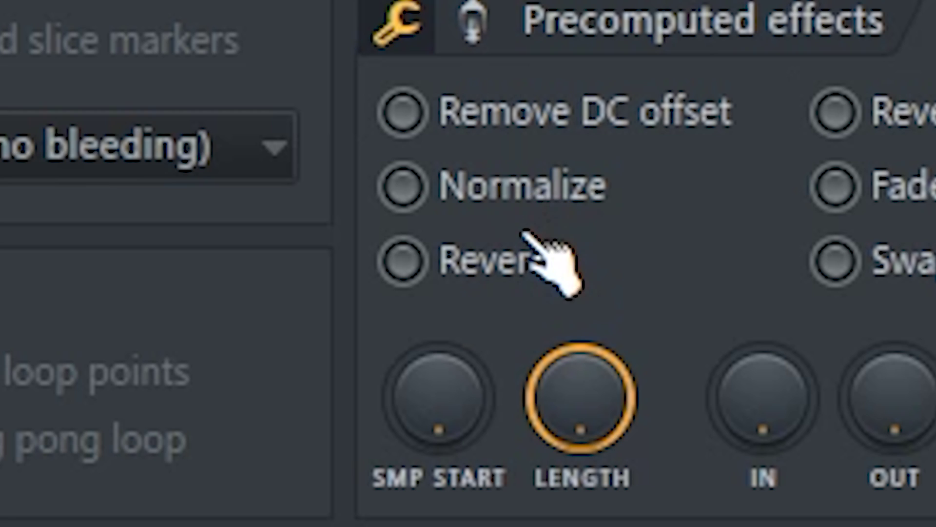
click(520, 277)
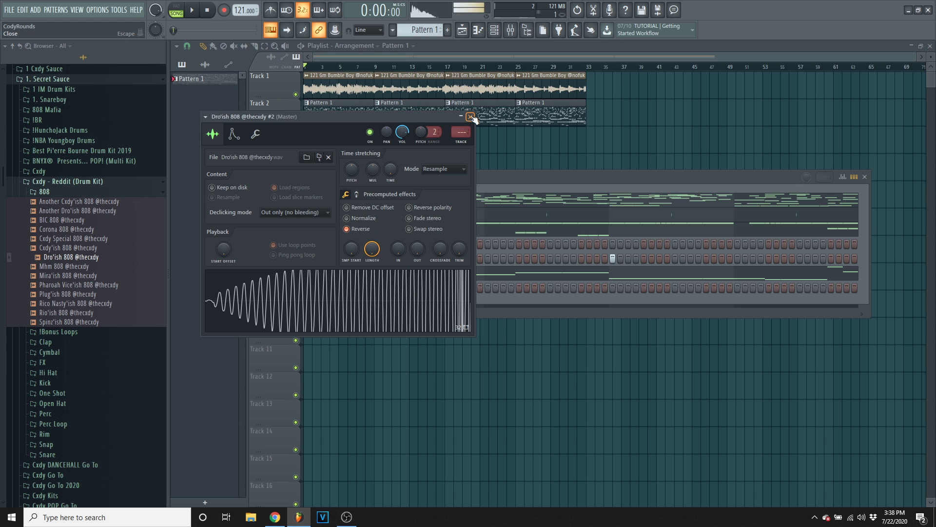
click(471, 117)
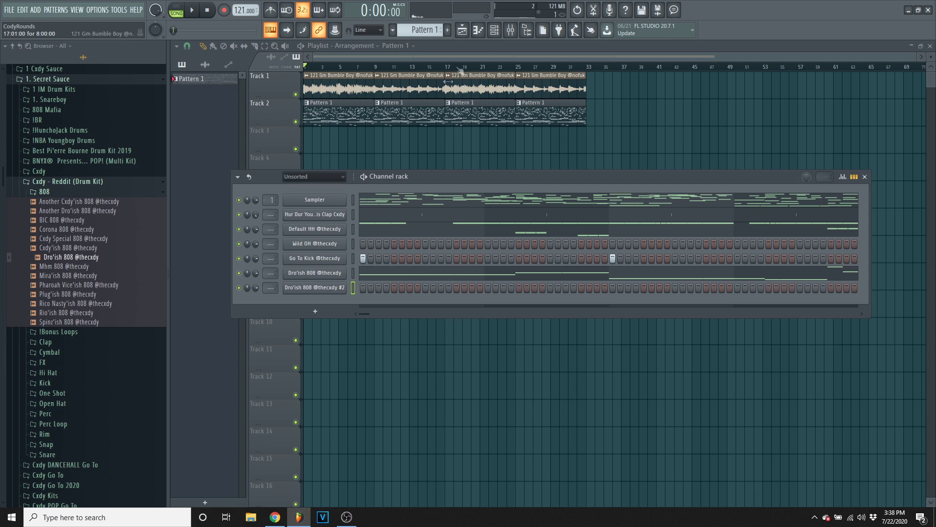
Step: Move the D#6 note at the start of bar 7 from the original 808 channel to the reversed 808 clone
click(388, 277)
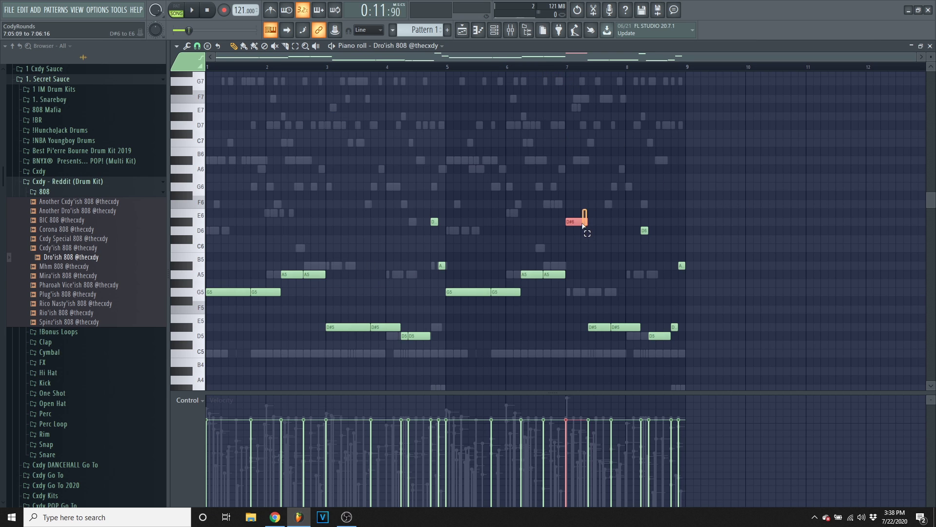
click(930, 45)
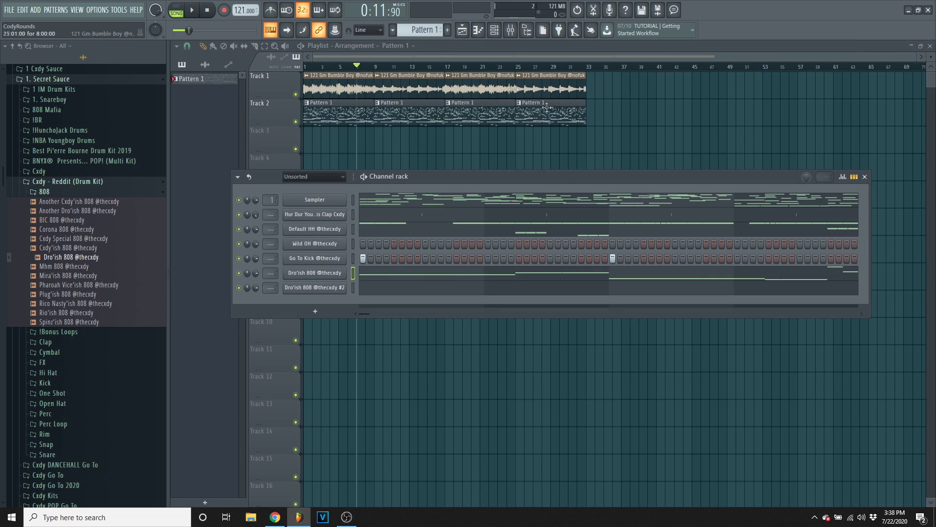
click(386, 291)
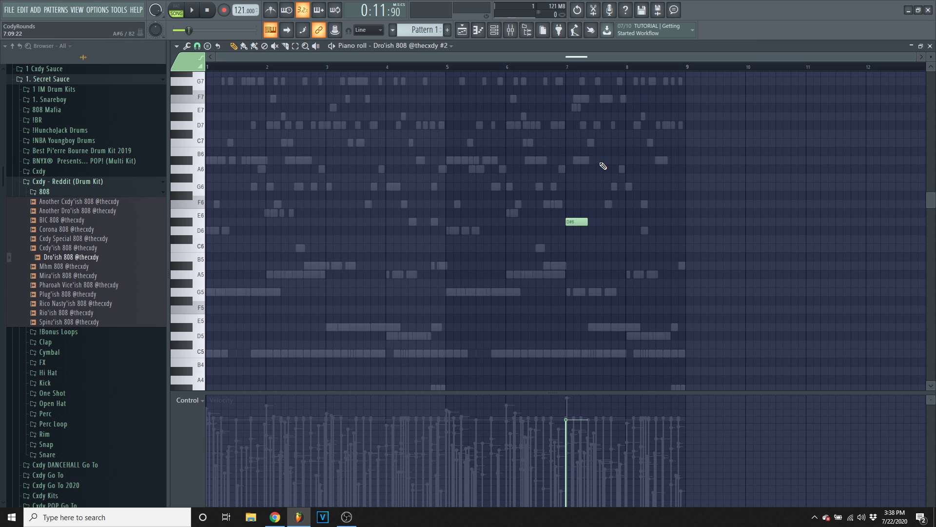
Step: Play back the passage with the reversed 808 note and change the clone's time-stretching mode to Stretch
key(space)
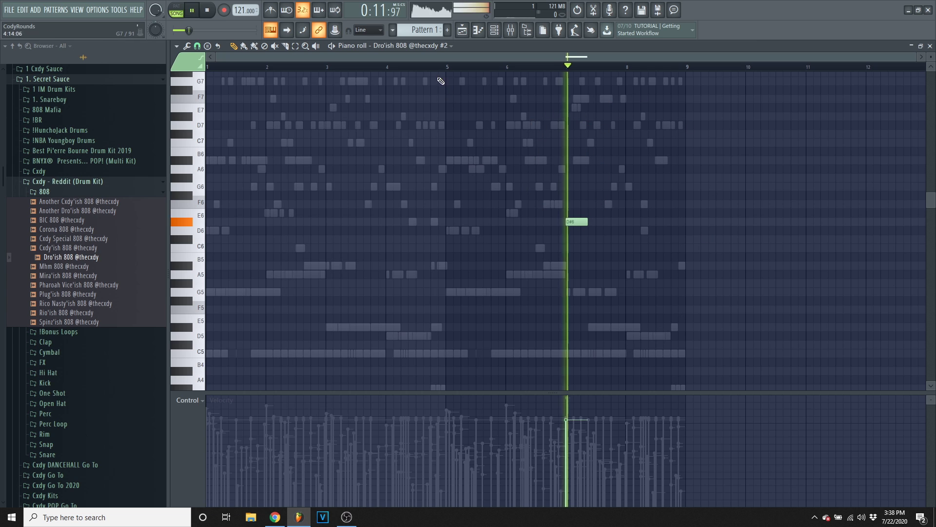
click(437, 68)
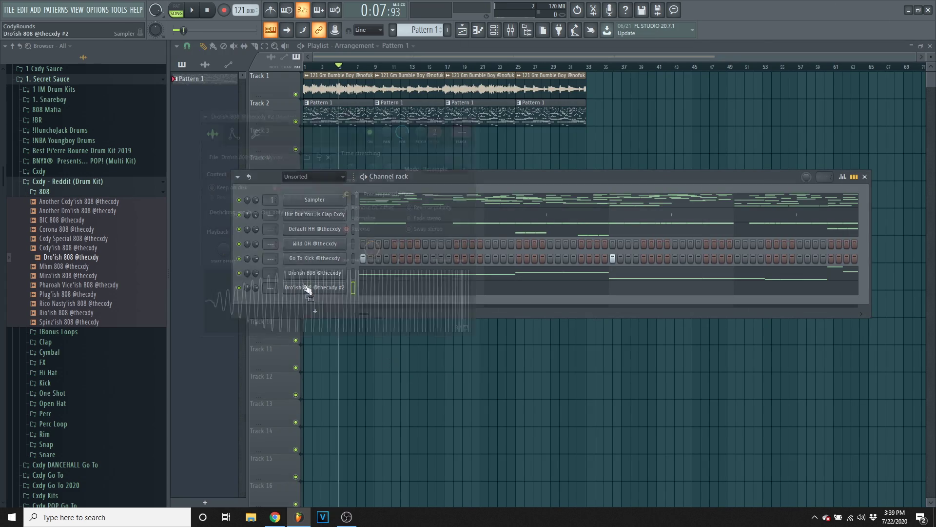
click(431, 169)
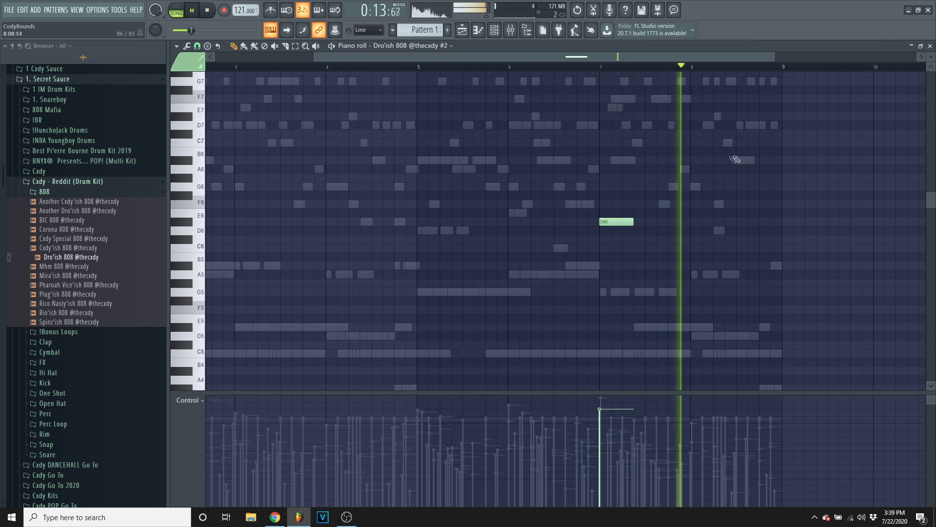
Step: Lower the reversed 808 note in bar 7 by an octave to D#5 and play the passage leading into it
key(space)
key(ctrl+a)
key(ctrl+Down)
key(space)
click(570, 67)
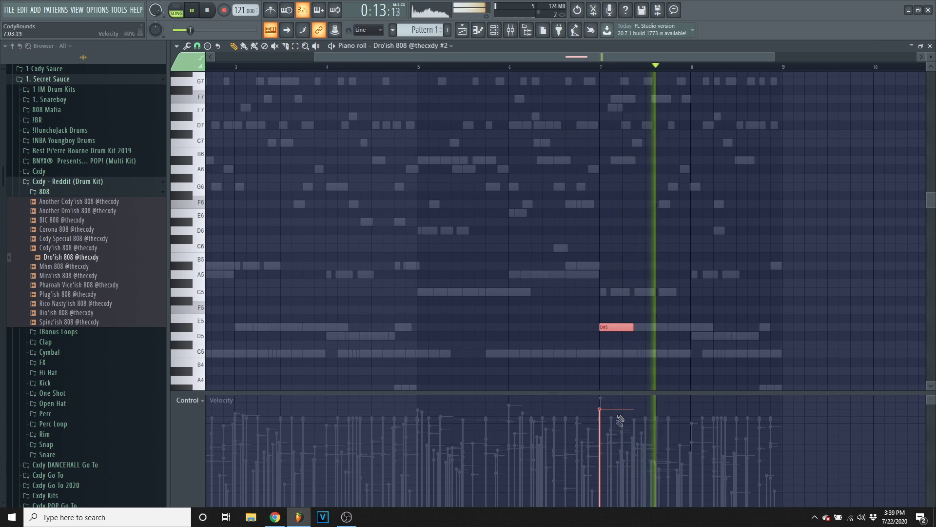
click(930, 45)
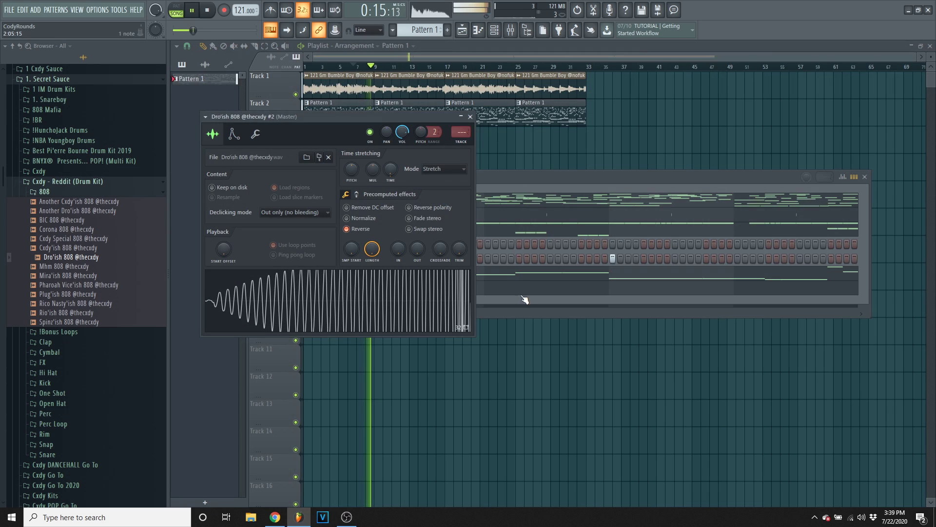
Step: Try the Resample time-stretching mode on the reversed 808 and set the mode to Auto
click(444, 169)
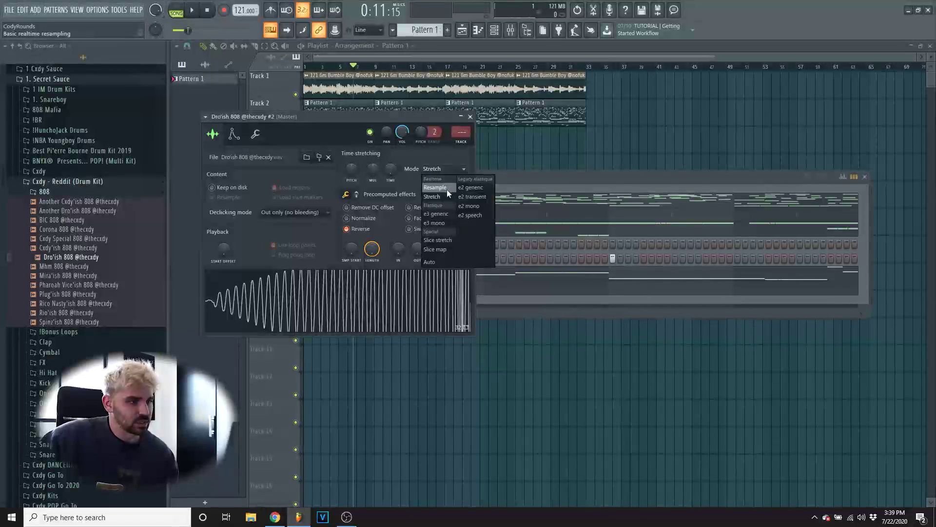
click(436, 188)
click(441, 168)
click(429, 261)
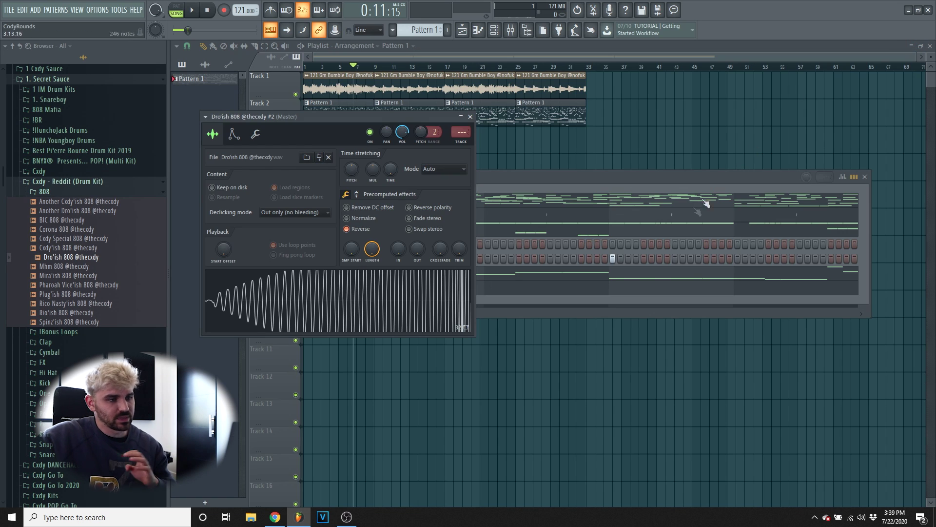
Step: Split Pattern 1 by channel into separate patterns
click(627, 297)
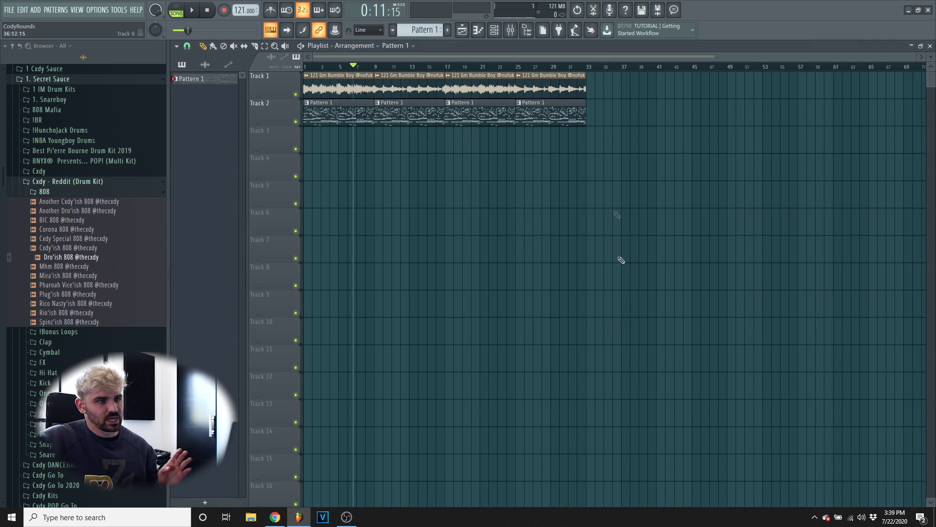
click(422, 30)
click(487, 181)
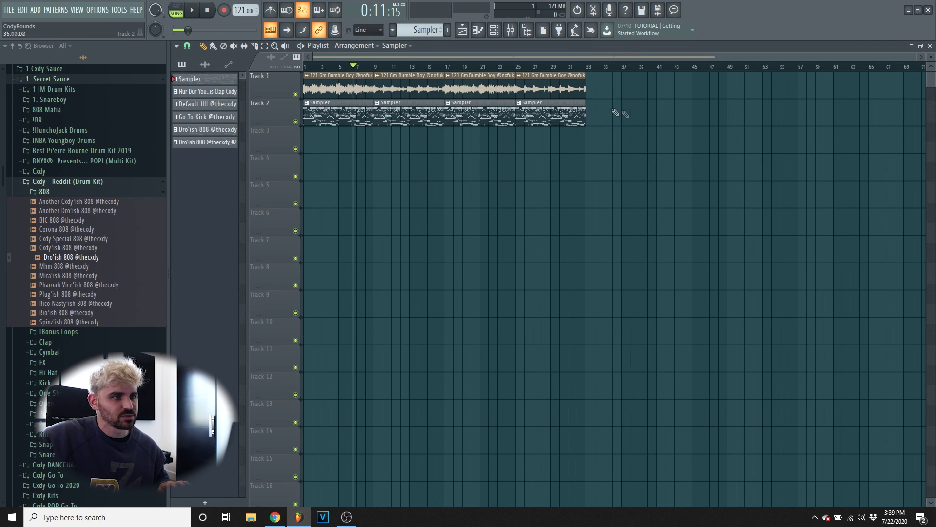
Step: Switch to the Dro'ish 808 pattern, check its notes and add Wild OH hits on steps 1 and 13
key(F6)
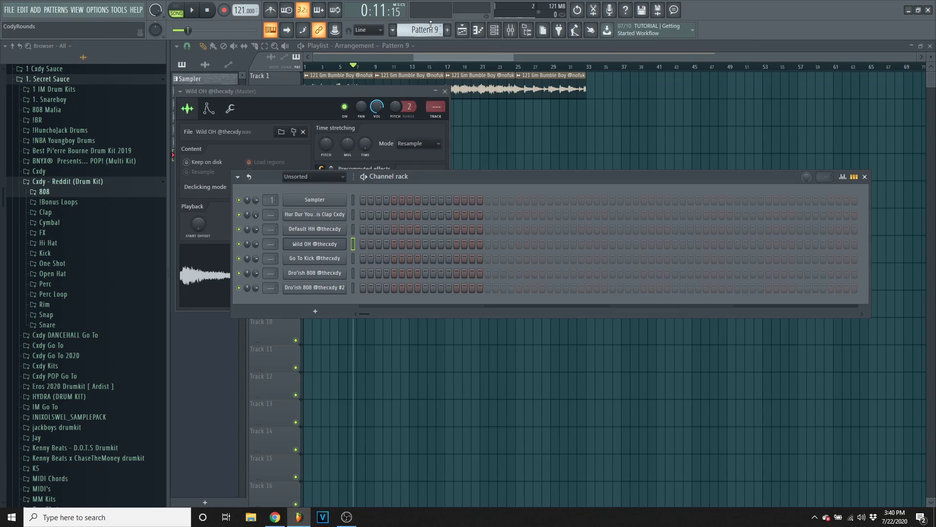
scroll(422, 33, up, 3)
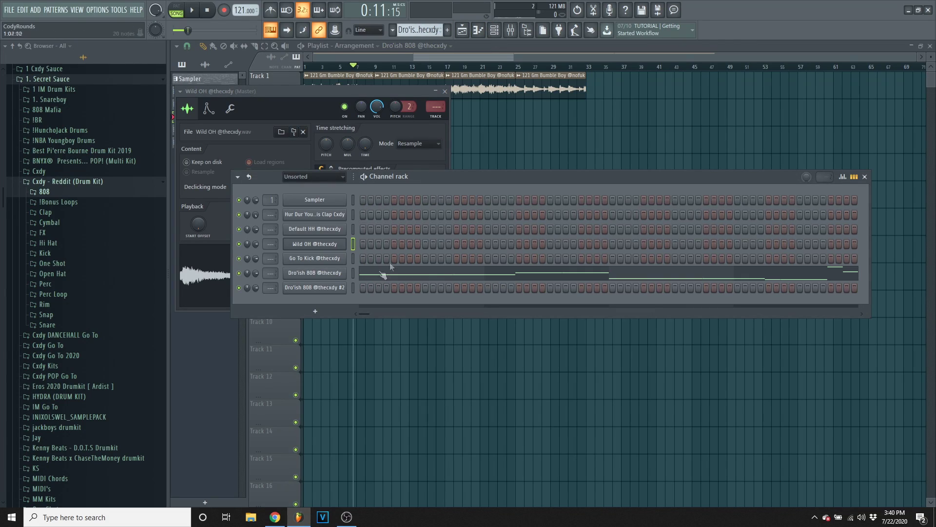
click(422, 279)
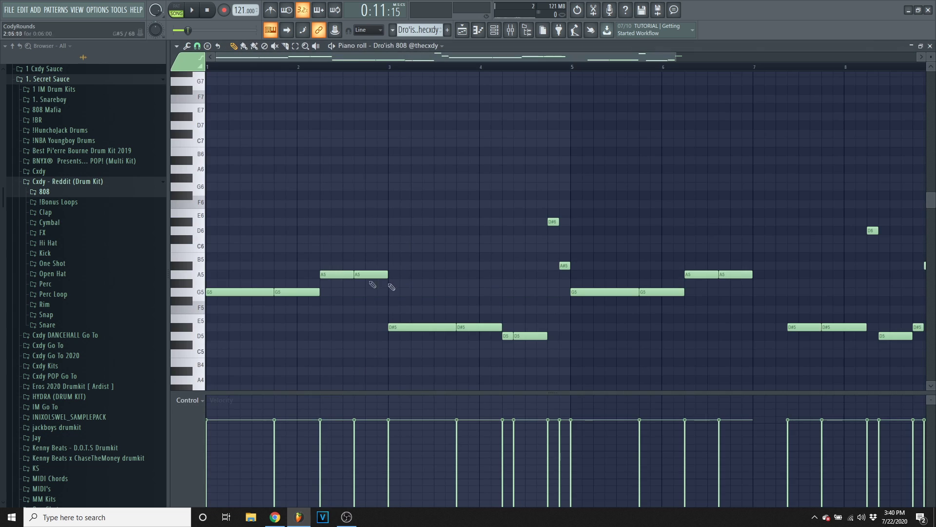
click(930, 46)
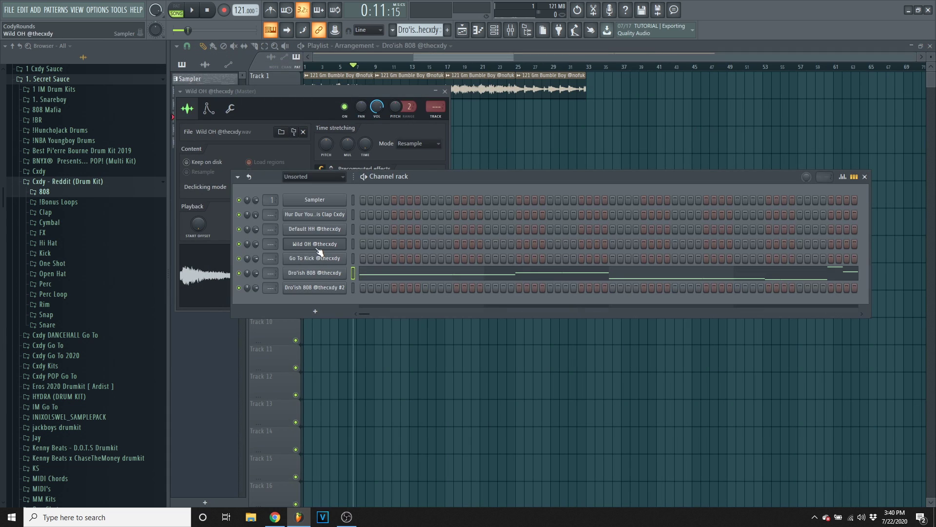
right_click(317, 249)
click(297, 298)
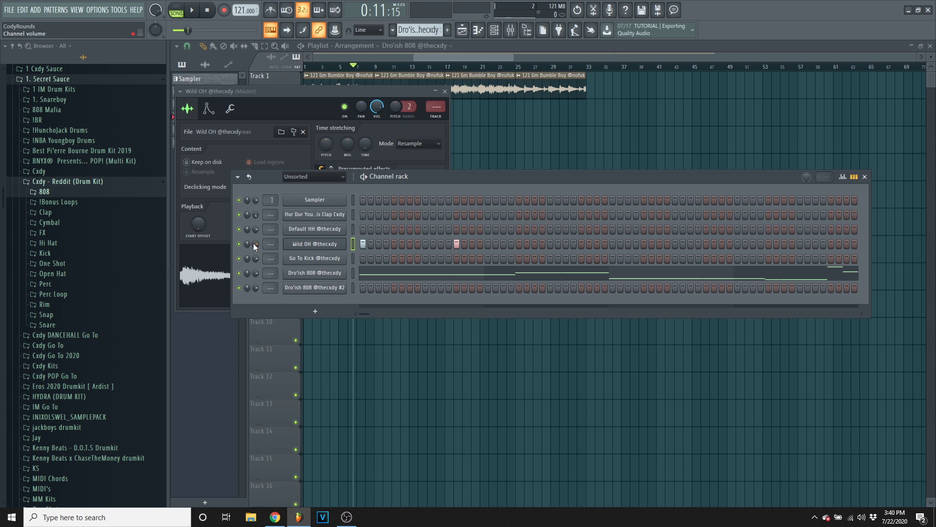
Step: Duplicate the first eight bars of clap, hi-hat, kick and both 808 clips on tracks 2–6 to match the loop's full length
key(space)
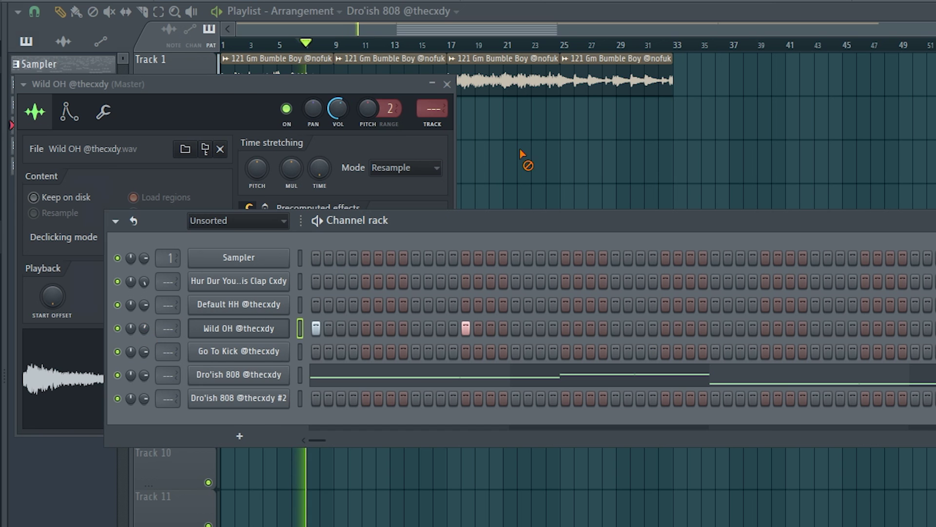
right_click(491, 133)
drag(373, 105, 459, 228)
key(ctrl+b)
key(ctrl+b)
drag(363, 115, 405, 289)
drag(405, 288, 1, 280)
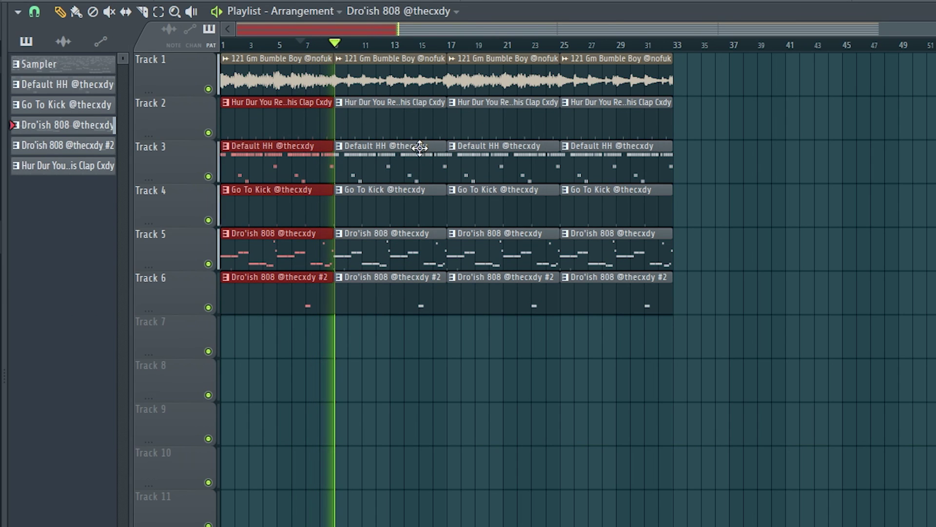
Step: Add Wild OH hits on steps 33 and 45 of the Dro'ish 808 pattern
key(F6)
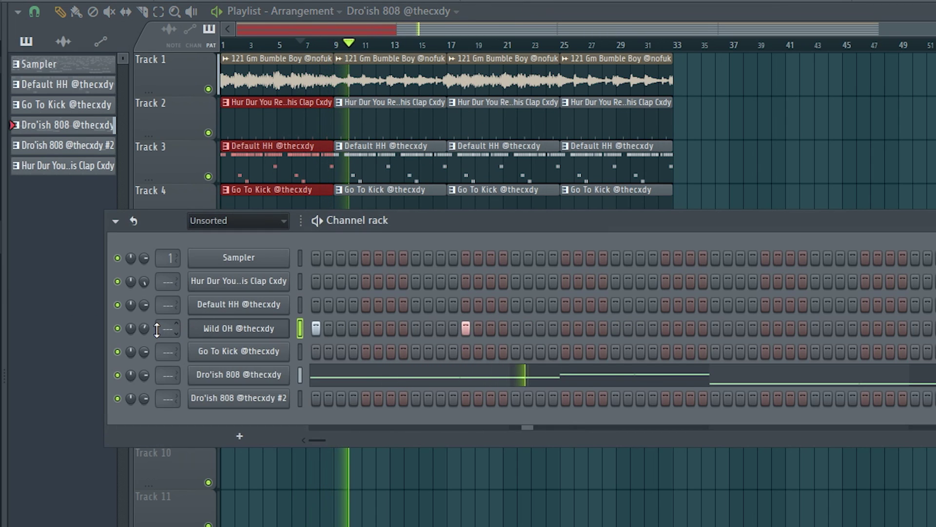
click(714, 328)
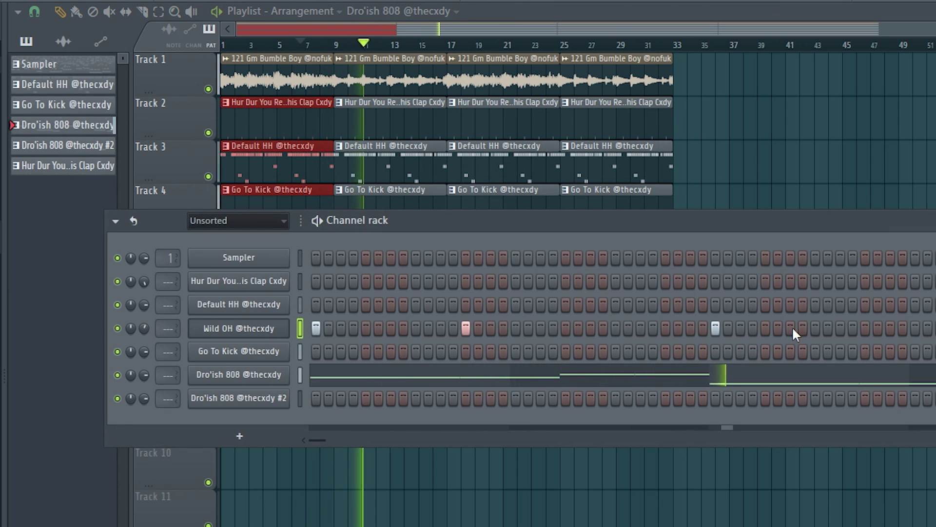
click(866, 328)
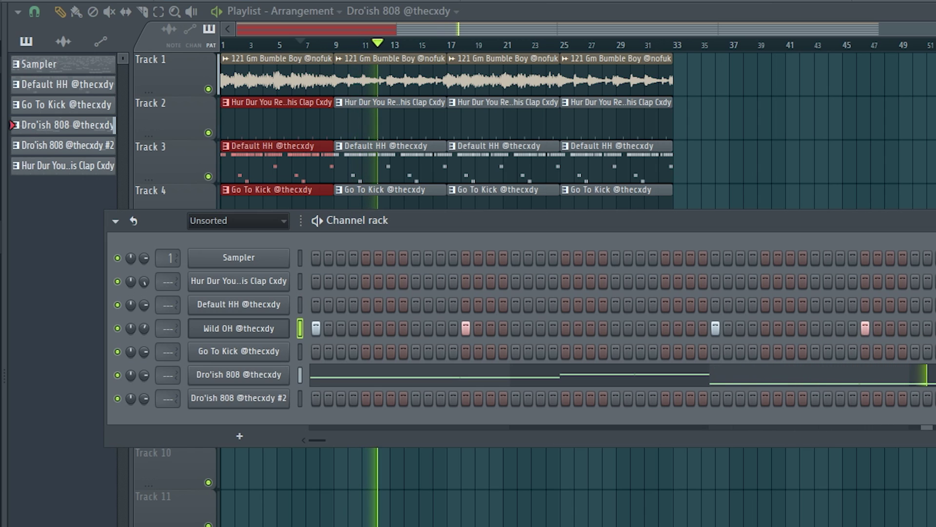
Step: Duplicate the Wild OH notes of bars 1–4 into bars 5–8 in the piano roll
right_click(235, 329)
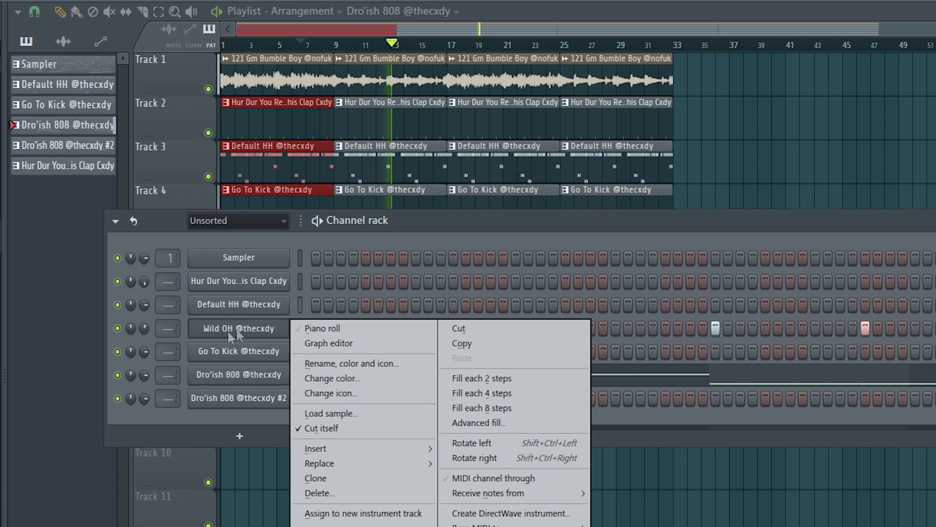
click(318, 326)
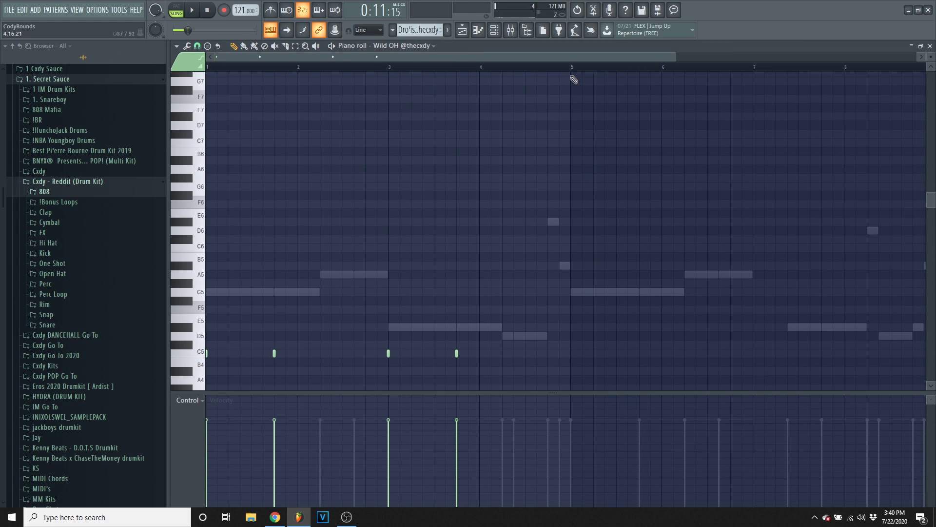
drag(572, 69, 210, 122)
key(ctrl+b)
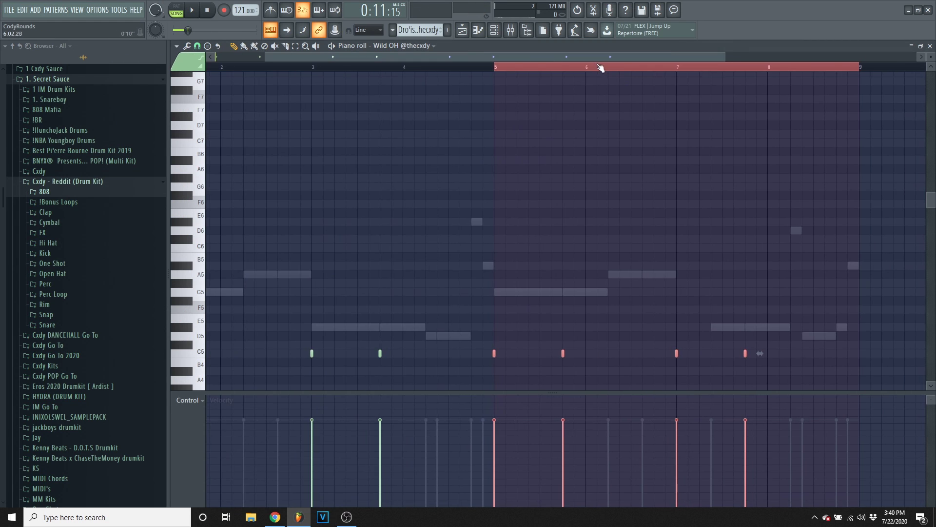
Step: Add Wild OH notes on step 7 of bar 7 (C5) and step 13 of bar 8 (D#5), clear the time selection and play
scroll(600, 69, down, 1)
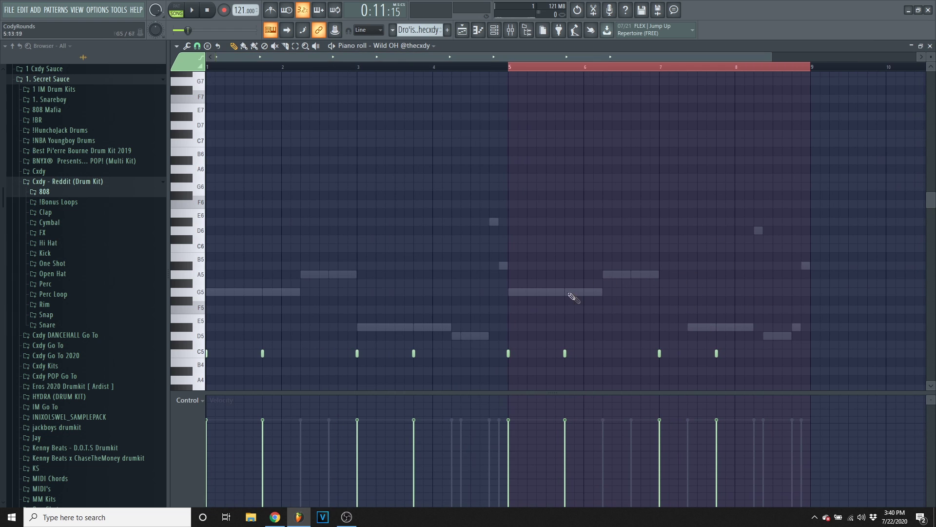
scroll(722, 246, down, 2)
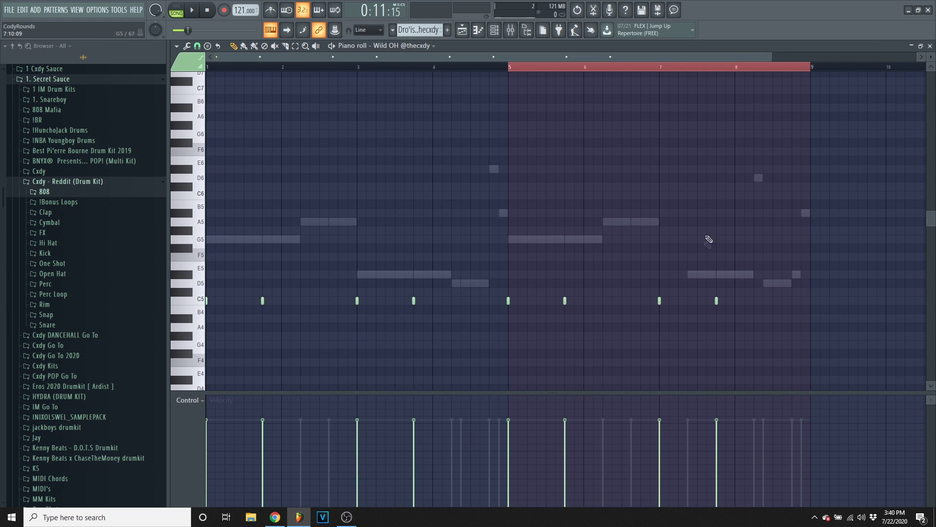
click(687, 300)
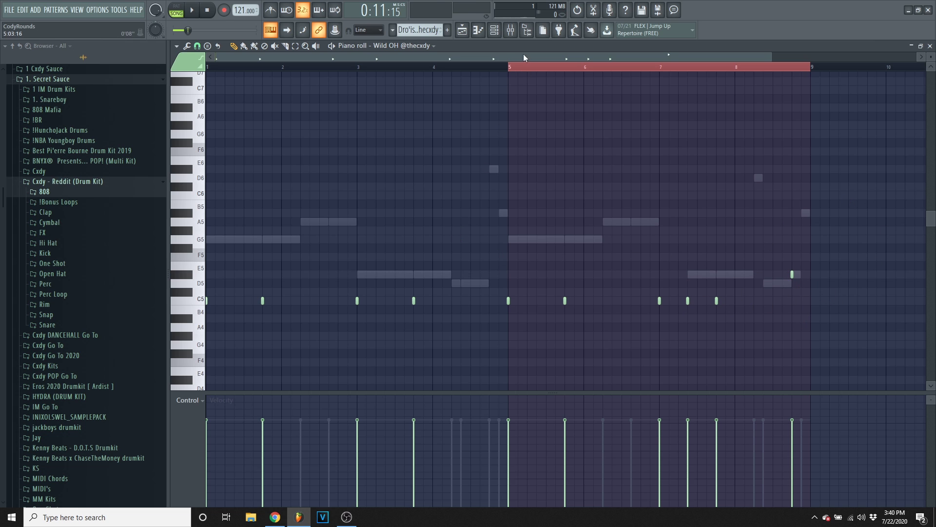
click(508, 73)
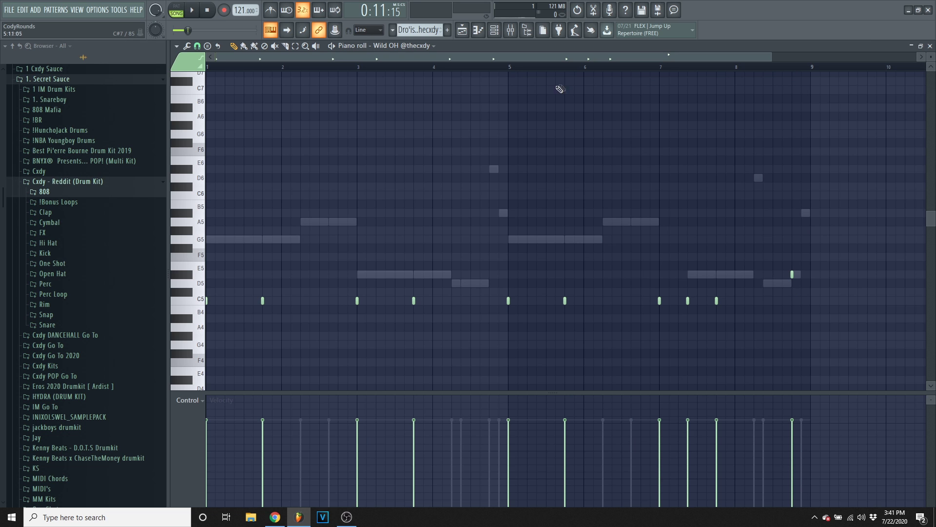
scroll(302, 77, up, 2)
key(space)
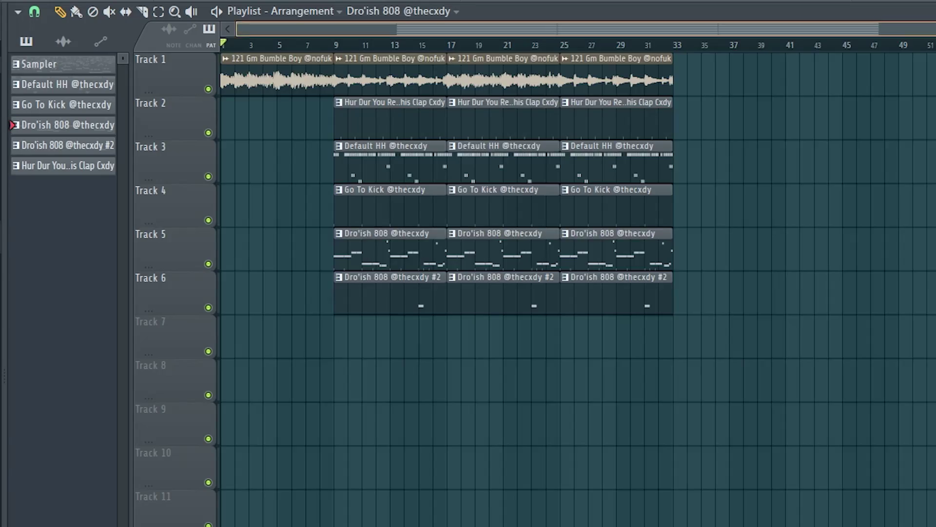
Step: Move the three Go To Kick clips from track 4 to track 7 and remove the clip covering bars 9–16
scroll(322, 323, up, 4)
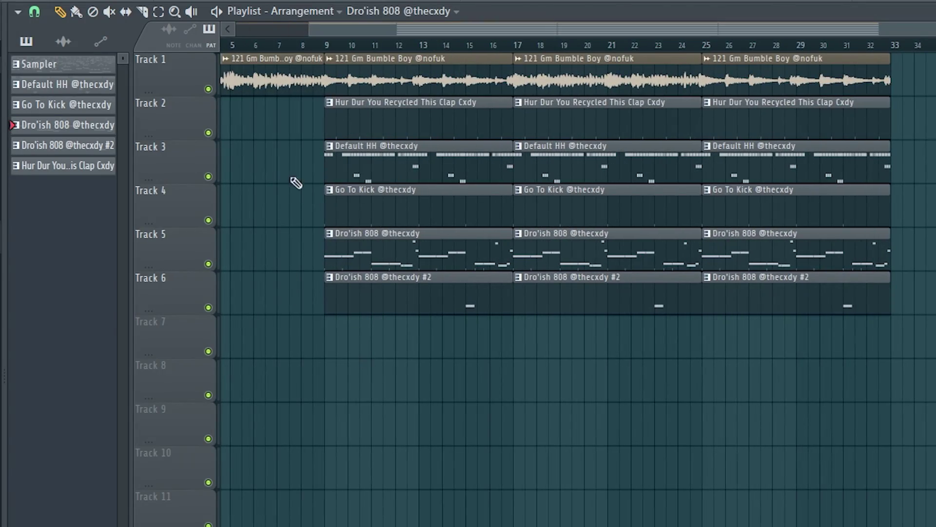
drag(324, 197, 902, 206)
drag(776, 211, 763, 318)
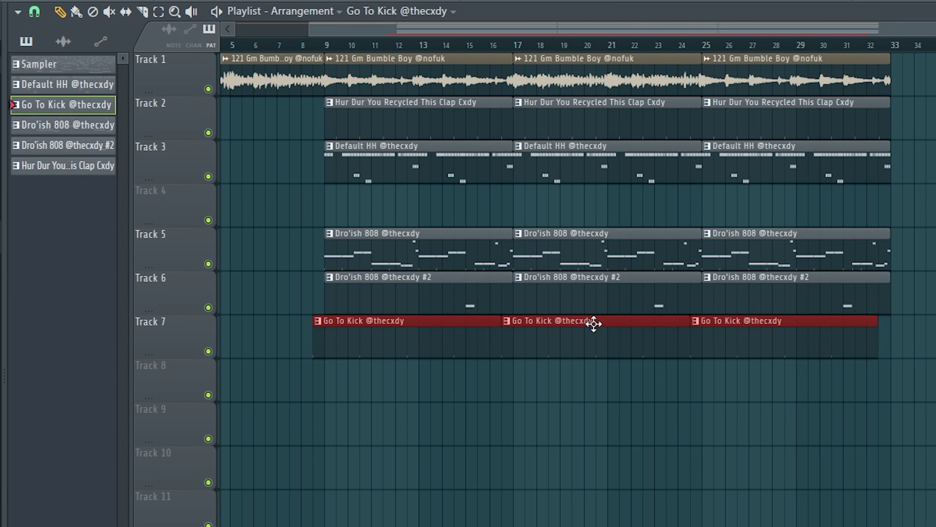
right_click(469, 358)
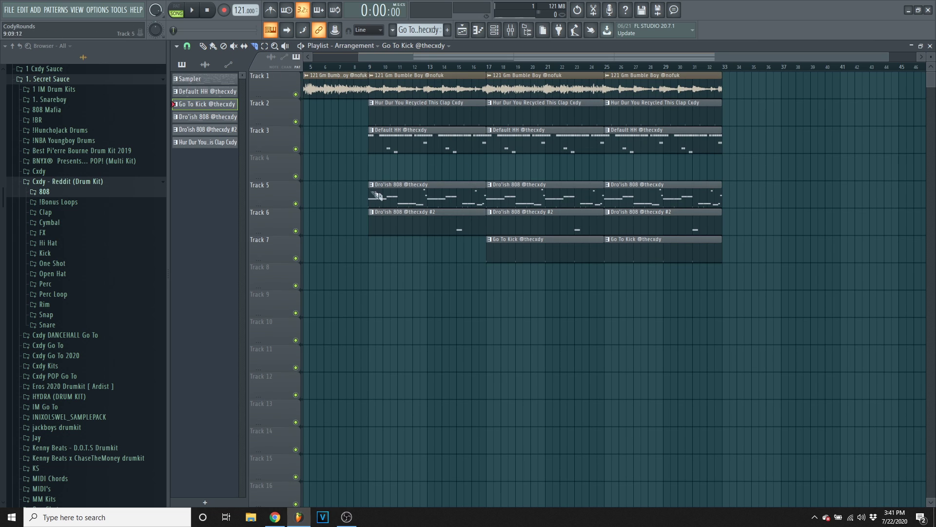
Step: Slice the clap, hi-hat and both 808 clips at bars 10 and 11 and delete the bar 10 segments
drag(389, 122, 391, 230)
drag(396, 263, 392, 118)
key(Delete)
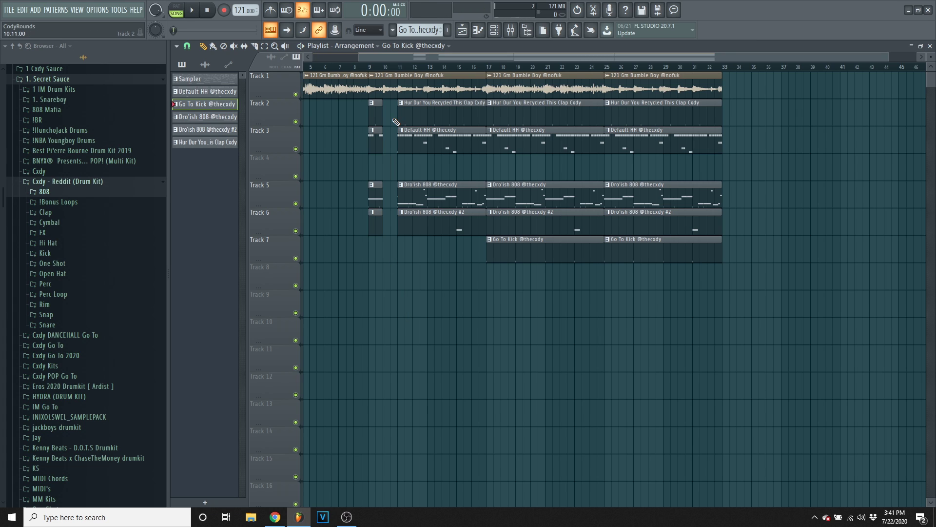
Step: Slice the clap, hi-hat, both 808 and kick clips at bars 18, 19, 20 and 21
click(255, 46)
drag(503, 144, 506, 275)
click(505, 116)
drag(516, 97, 520, 273)
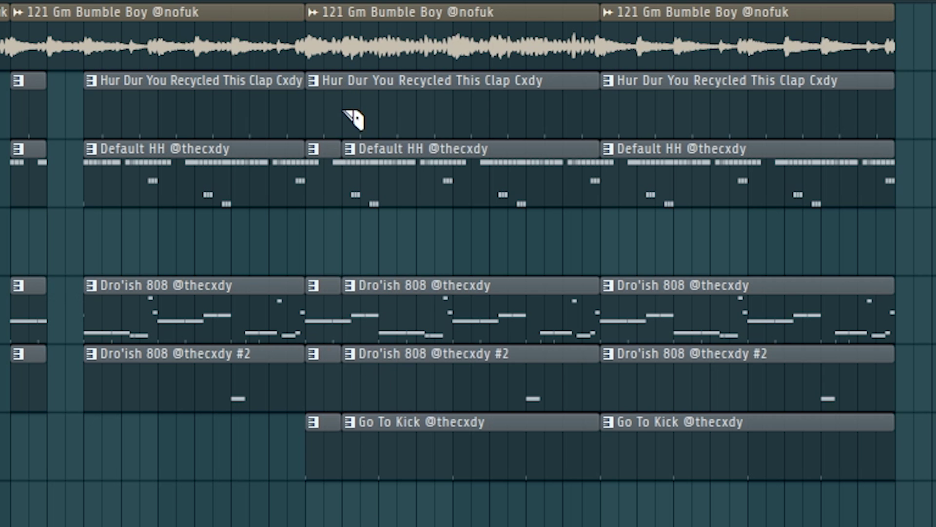
drag(389, 507, 388, 507)
drag(452, 477, 427, 122)
drag(458, 105, 467, 506)
Step: Delete the sliced drum and 808 segments in bars 18 and 20, leaving the loop on track 1 playing
drag(358, 494, 357, 115)
key(Delete)
drag(437, 113, 433, 507)
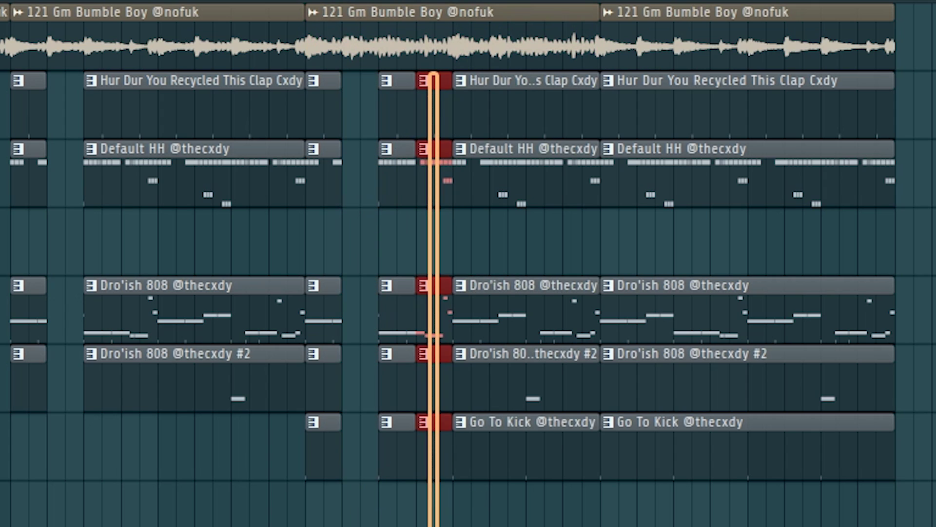
key(Delete)
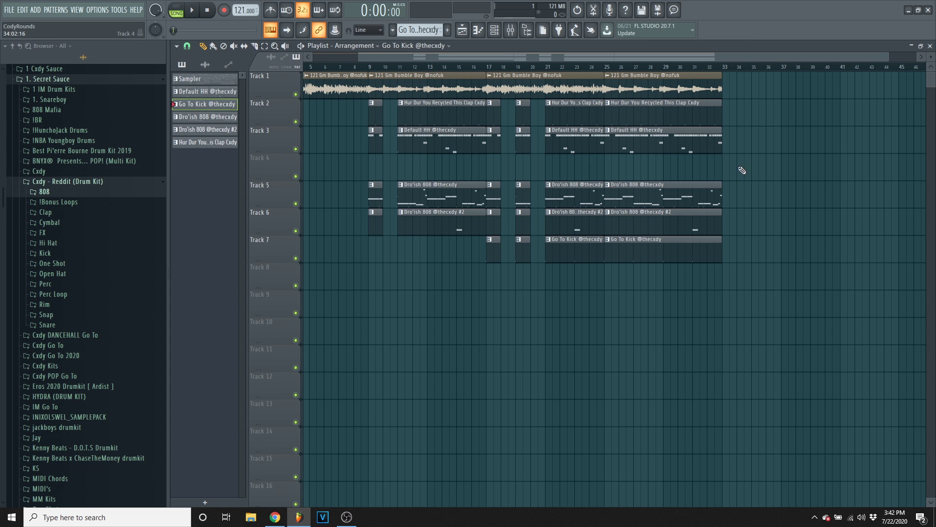